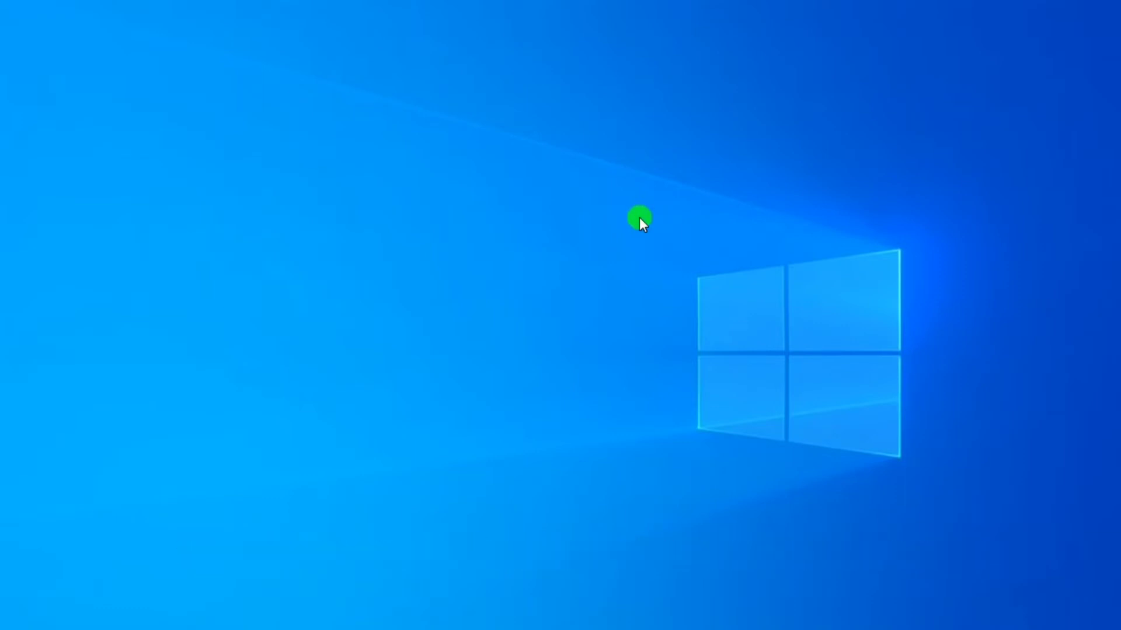
# Step: Open USB Drive (E:) in File Explorer and check the target location of the PHOENIXLITE shortcut
pyautogui.press('super+e')
pyautogui.scroll(-3, 514, 292)
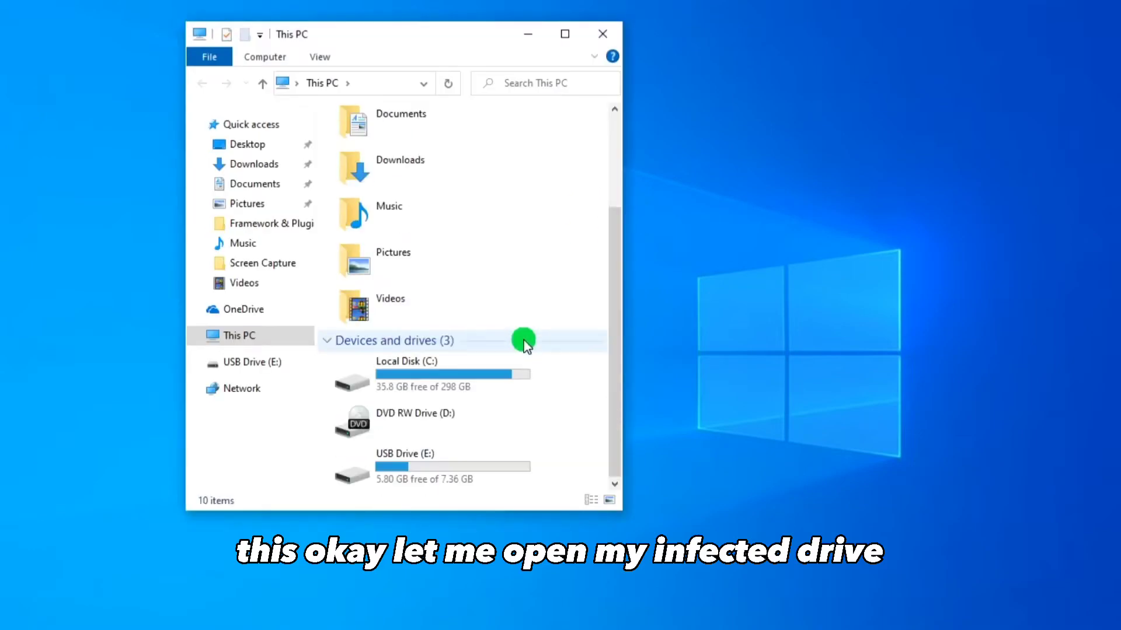
pyautogui.click(448, 465)
pyautogui.doubleClick(447, 464)
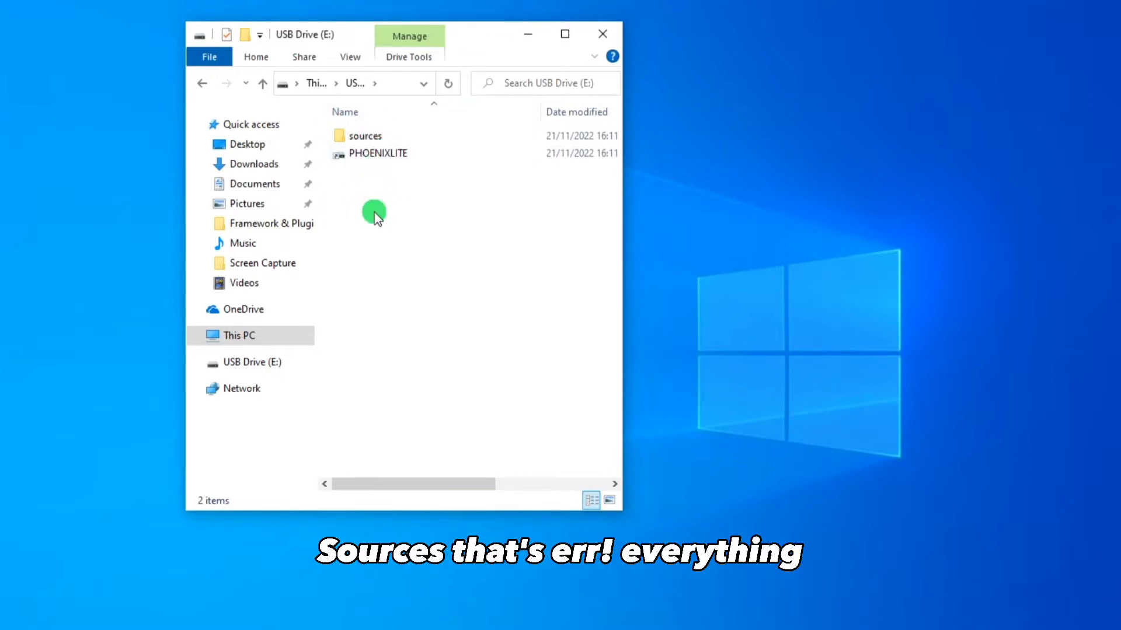
pyautogui.click(362, 155)
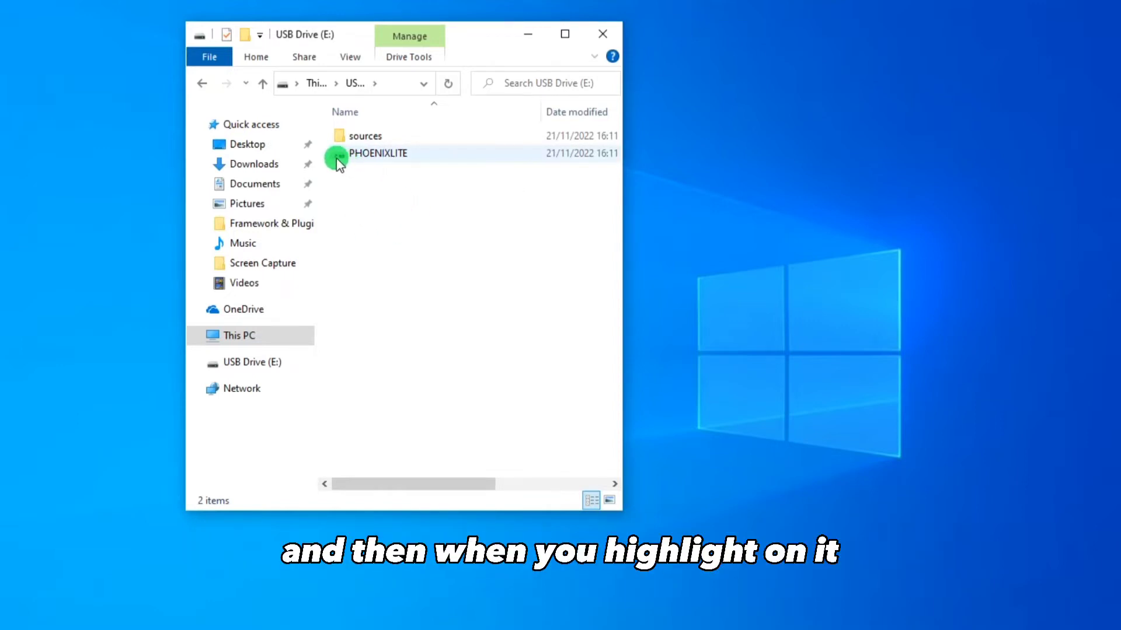
pyautogui.moveTo(352, 162)
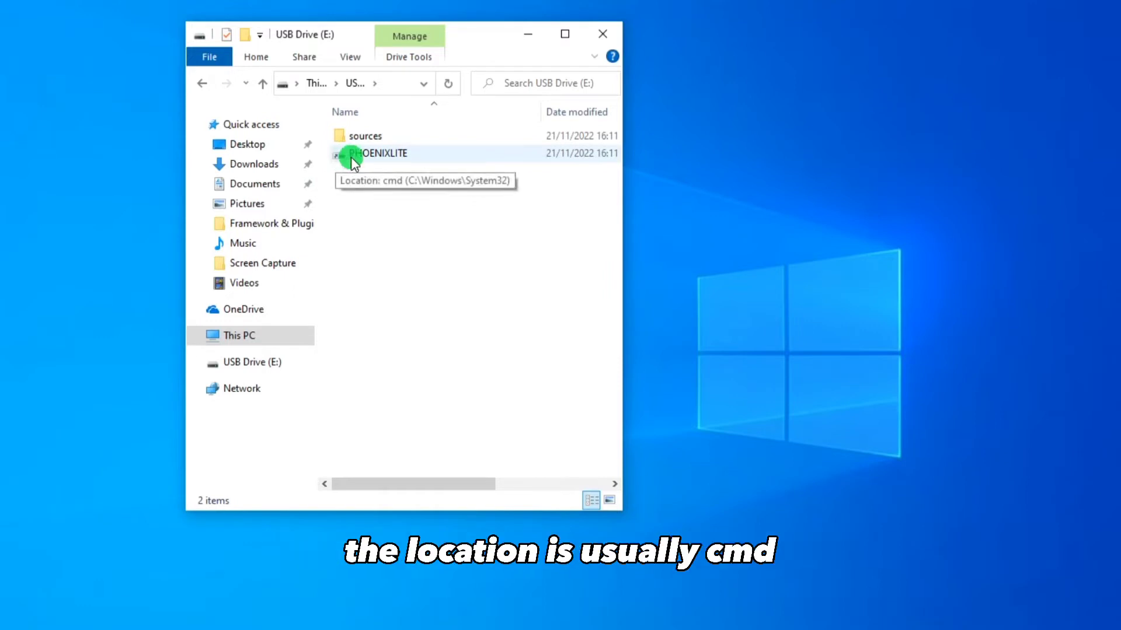
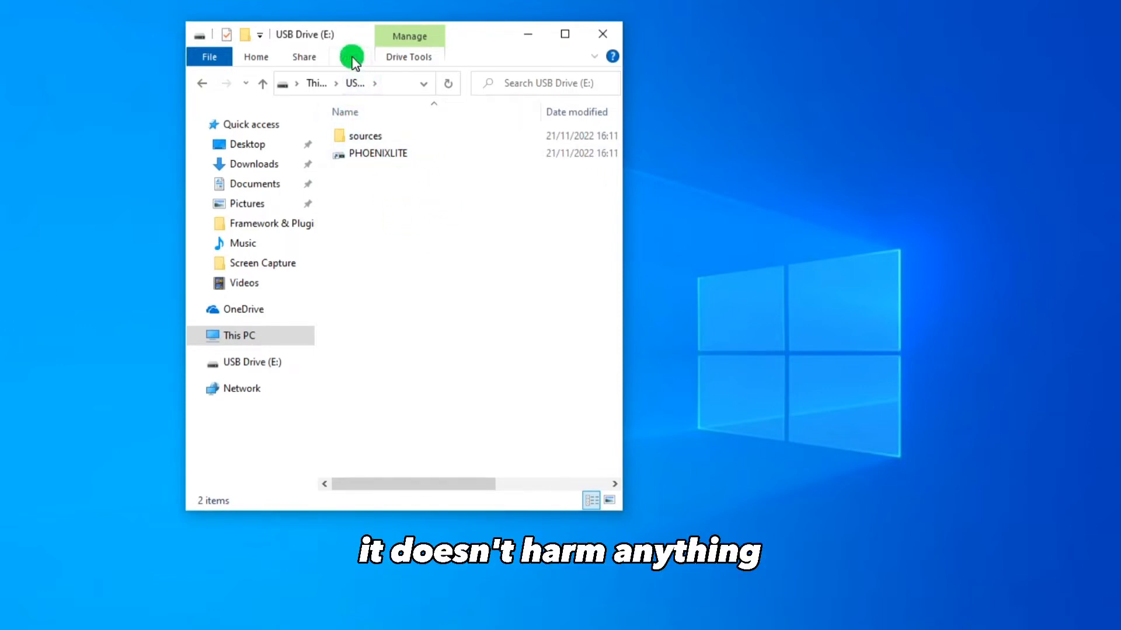
pyautogui.click(351, 57)
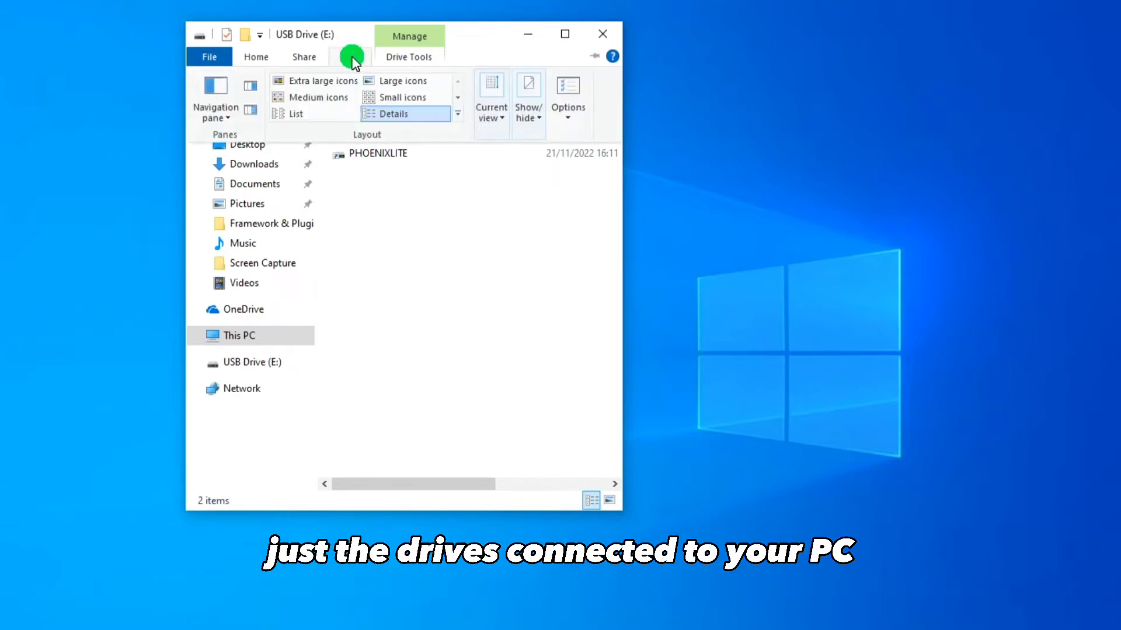
pyautogui.click(417, 258)
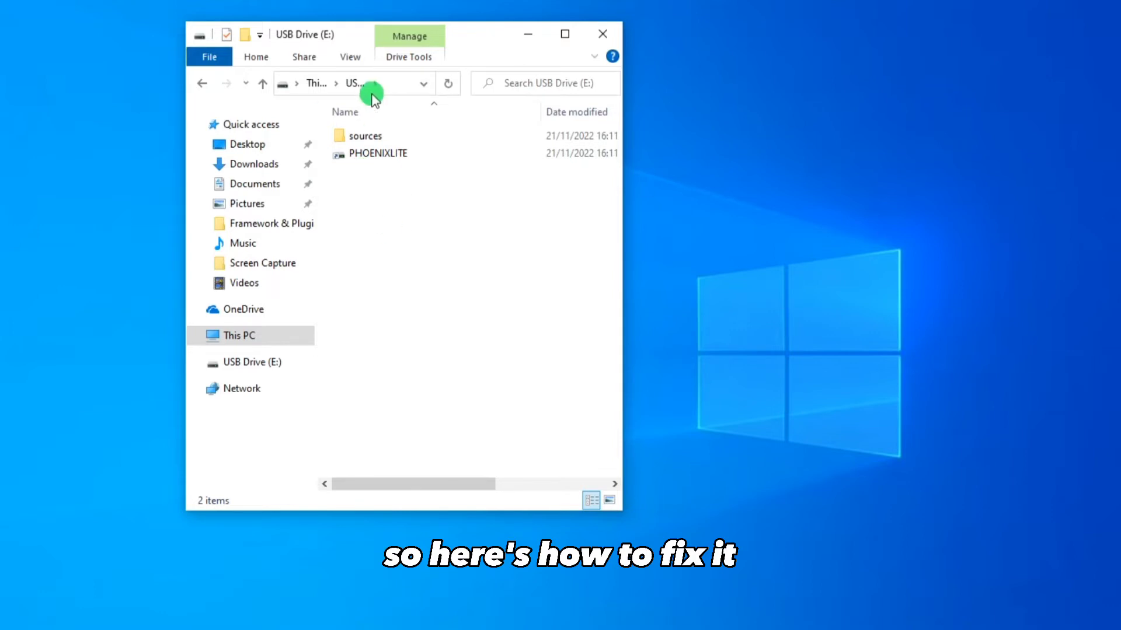
pyautogui.click(349, 57)
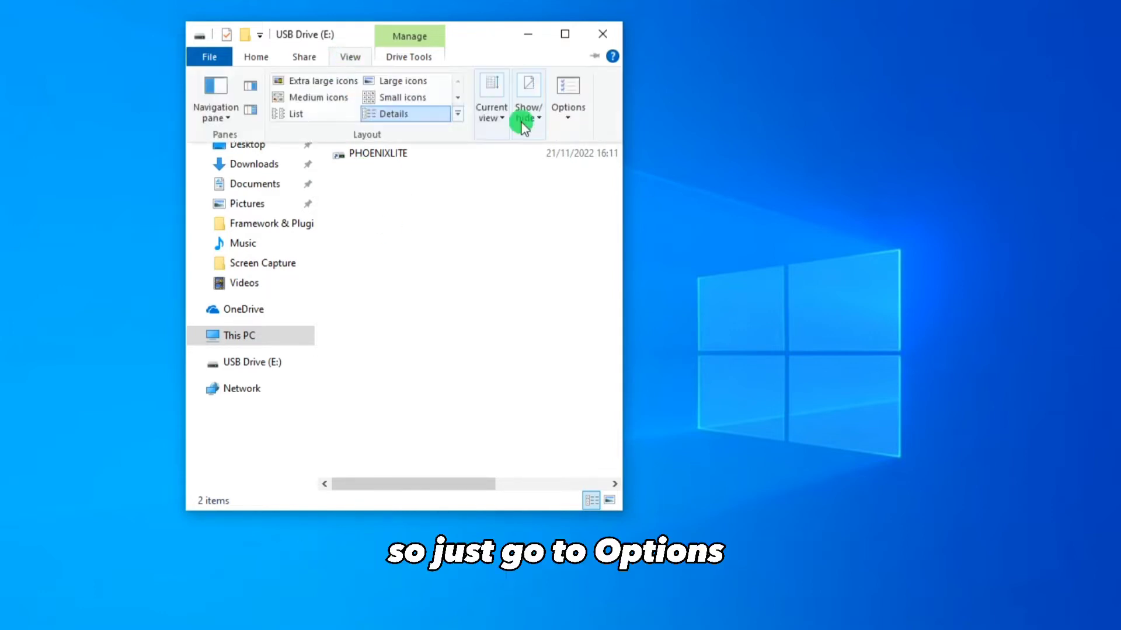
pyautogui.click(575, 116)
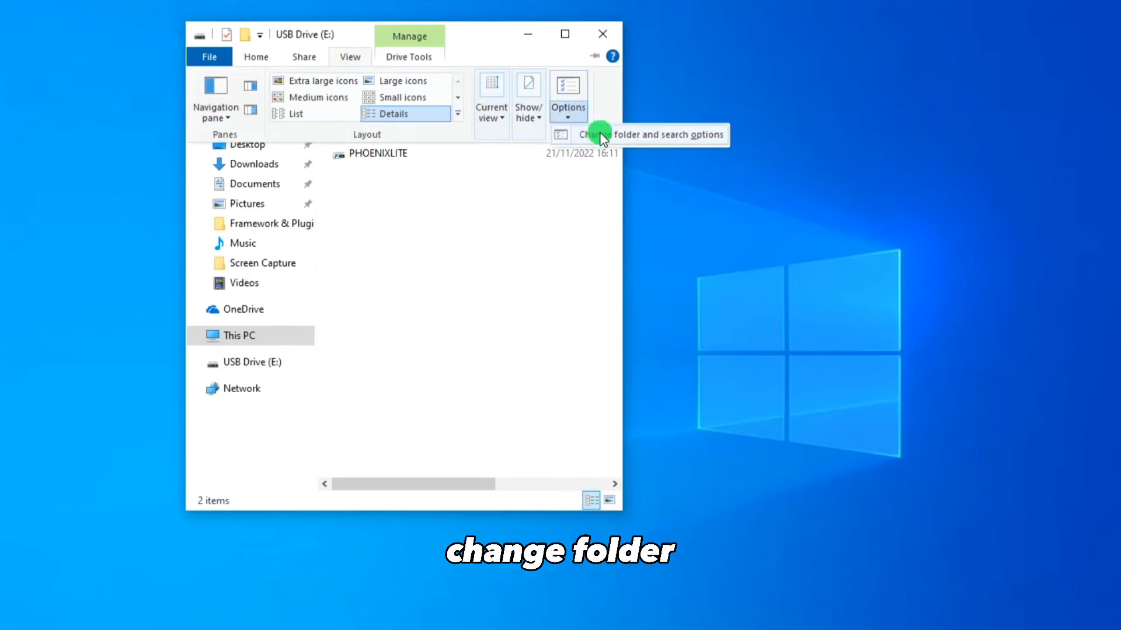
pyautogui.click(606, 138)
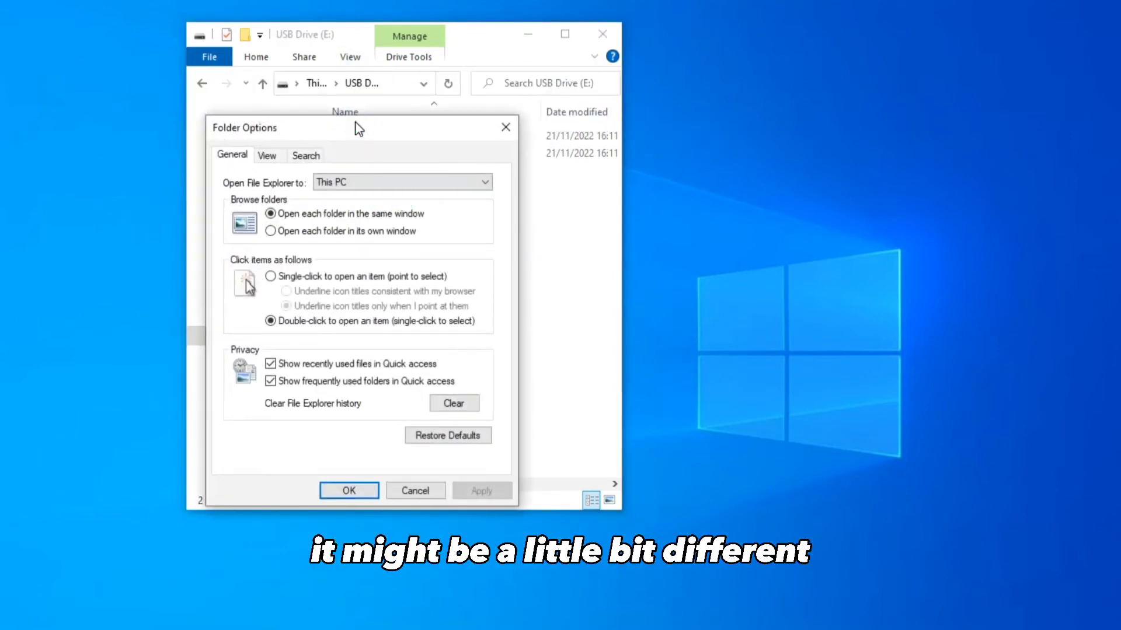
pyautogui.moveTo(358, 127); pyautogui.dragTo(401, 69)
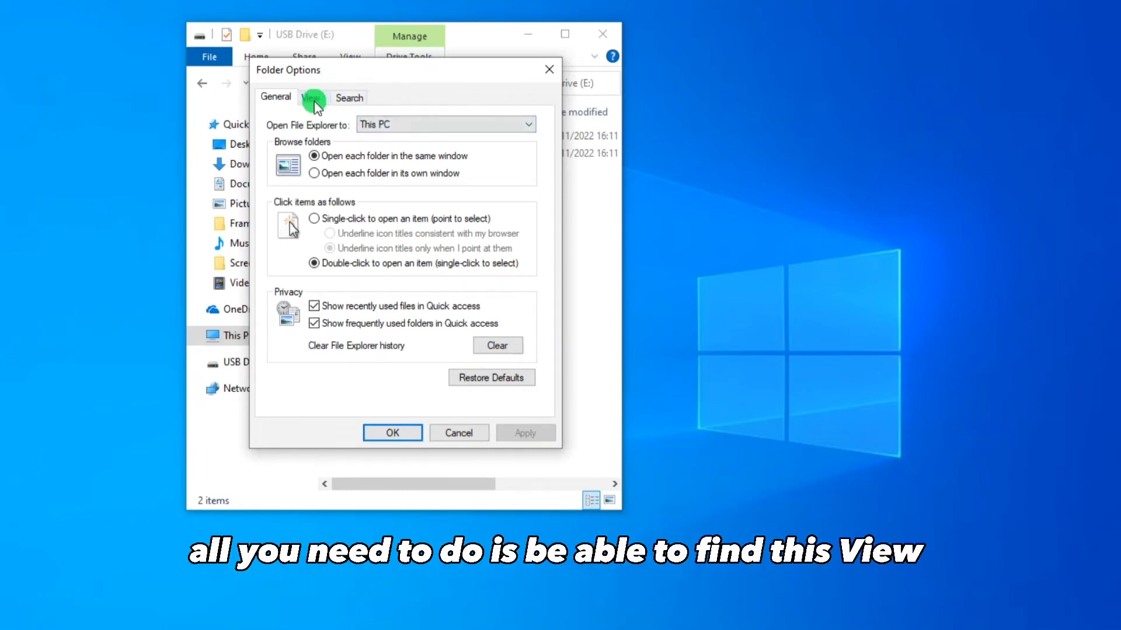
pyautogui.click(549, 70)
# Step: Open the folder view options and select "Show hidden files, folders, and drives"
pyautogui.click(355, 55)
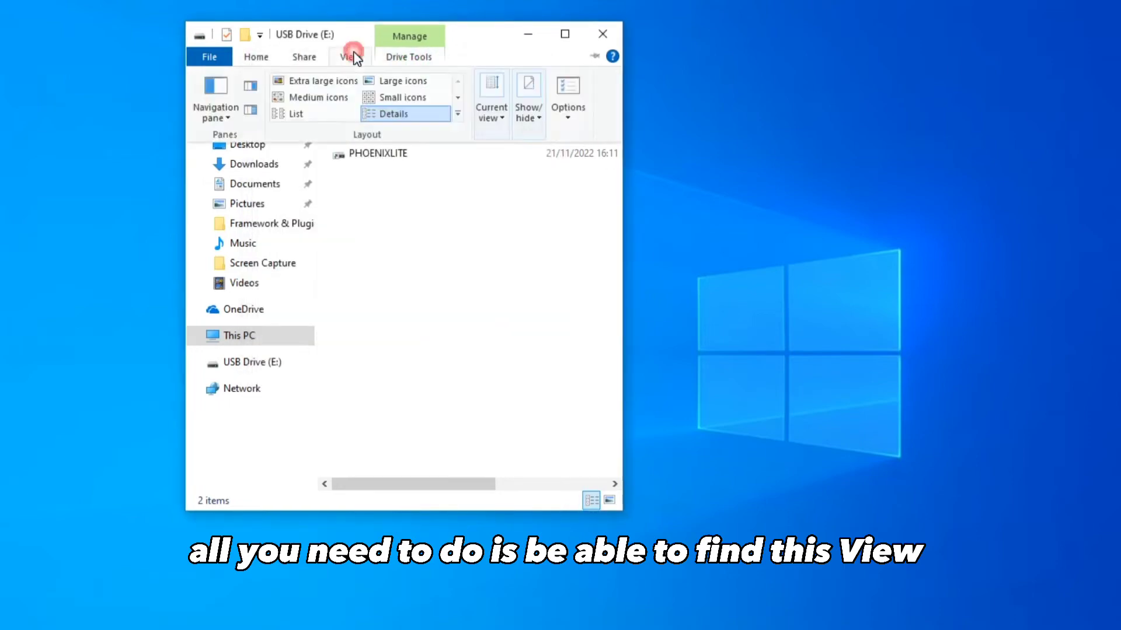
pyautogui.click(565, 97)
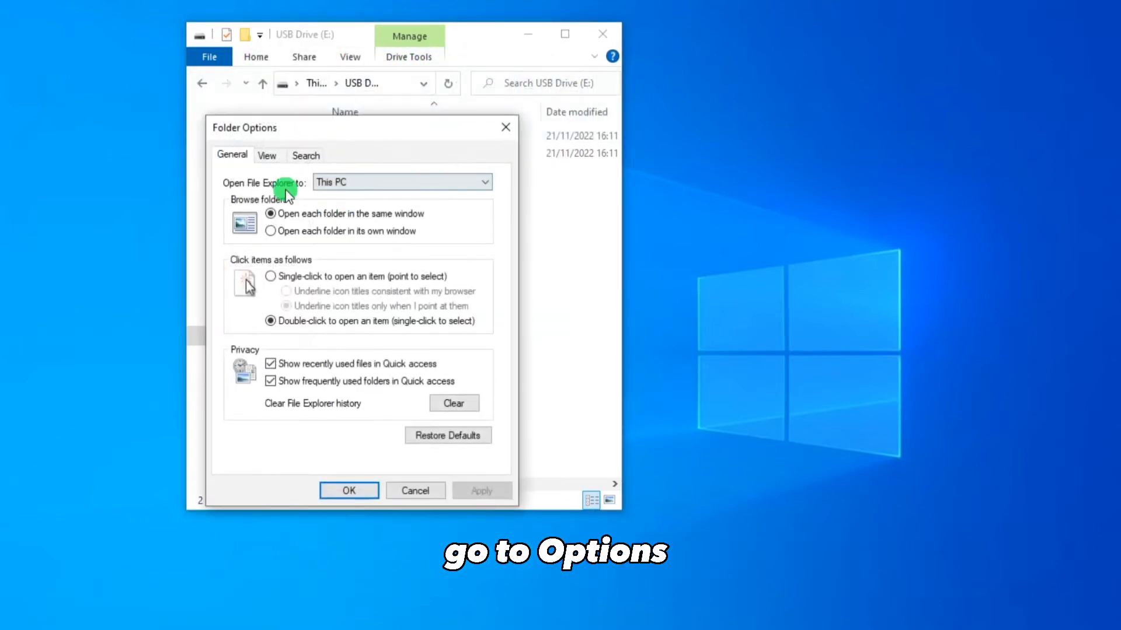
pyautogui.click(273, 155)
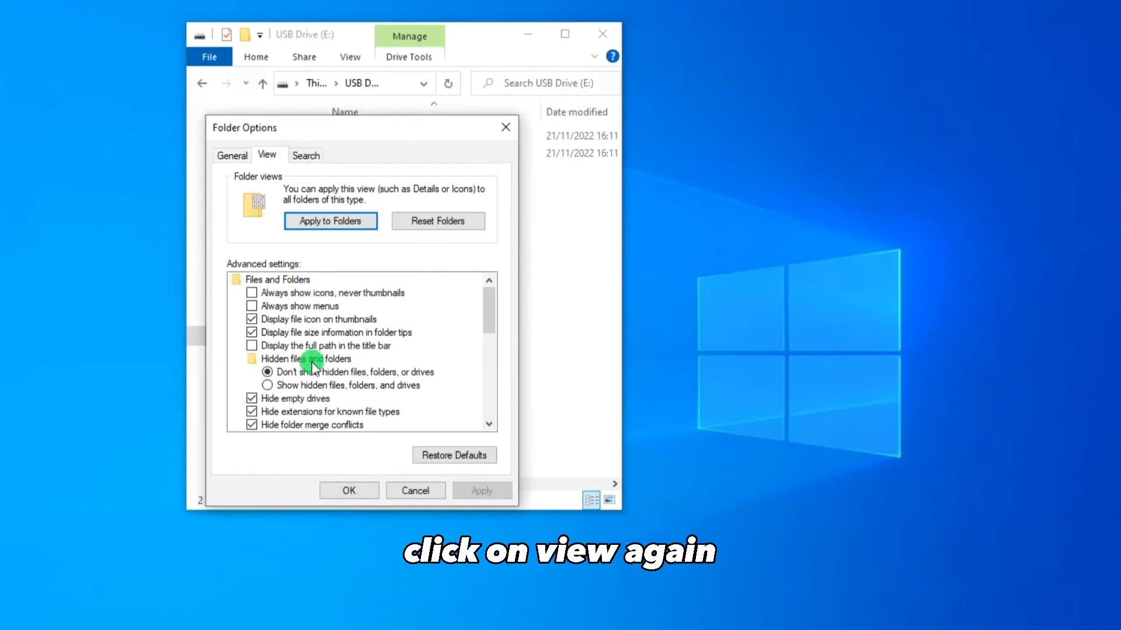
pyautogui.click(319, 385)
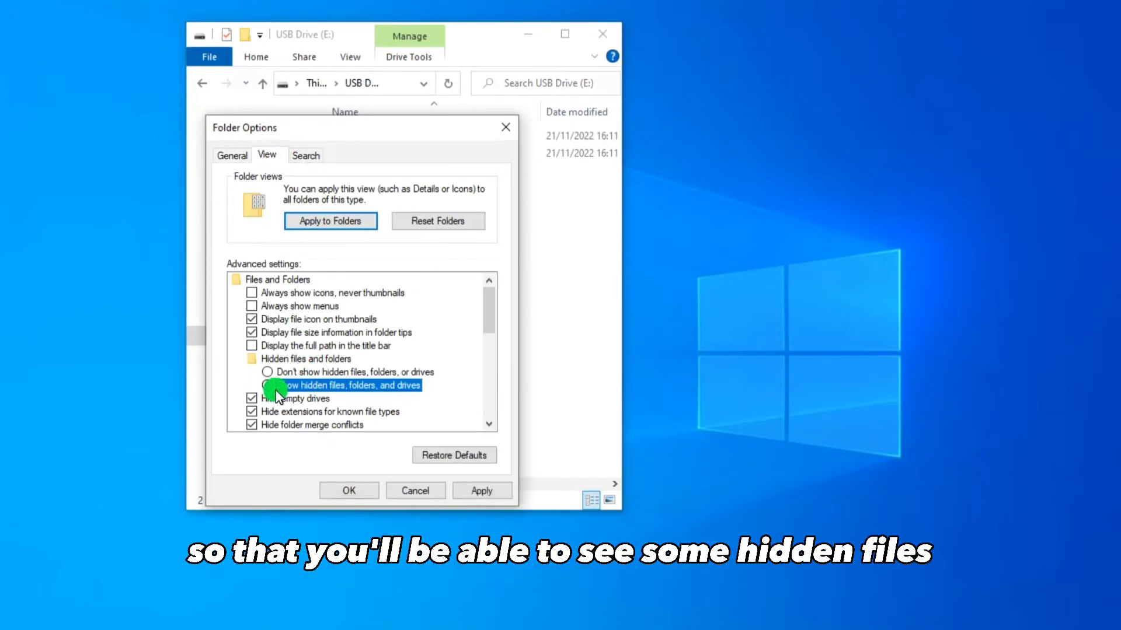
# Step: Turn off "Hide protected operating system files (Recommended)", accept the warning, and apply the folder options
pyautogui.scroll(-1, 339, 369)
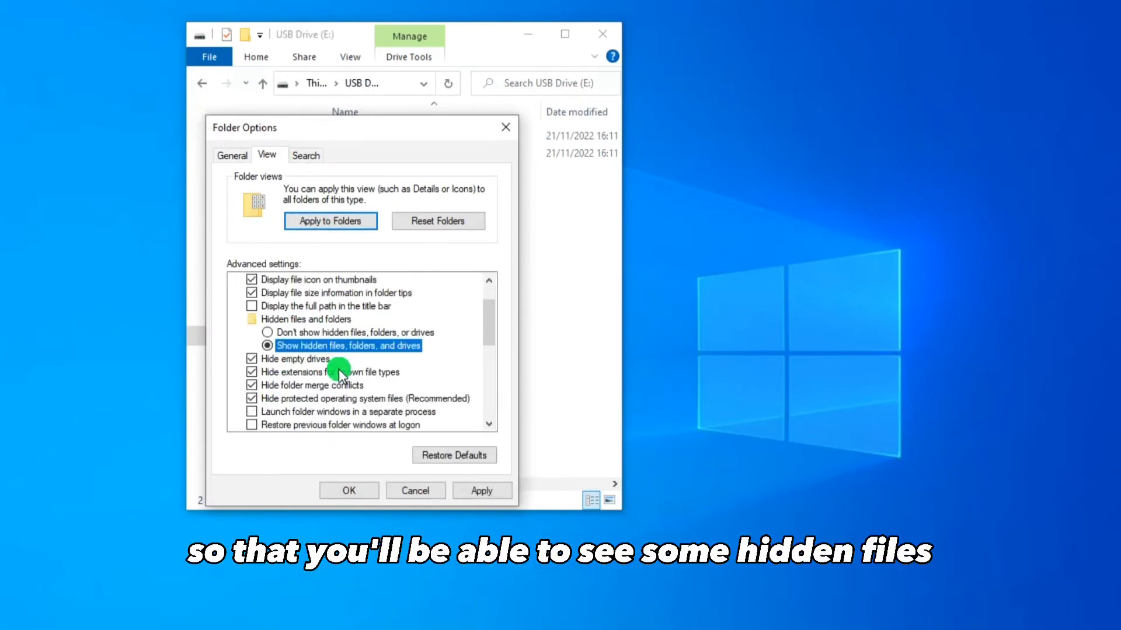
pyautogui.scroll(-1, 344, 368)
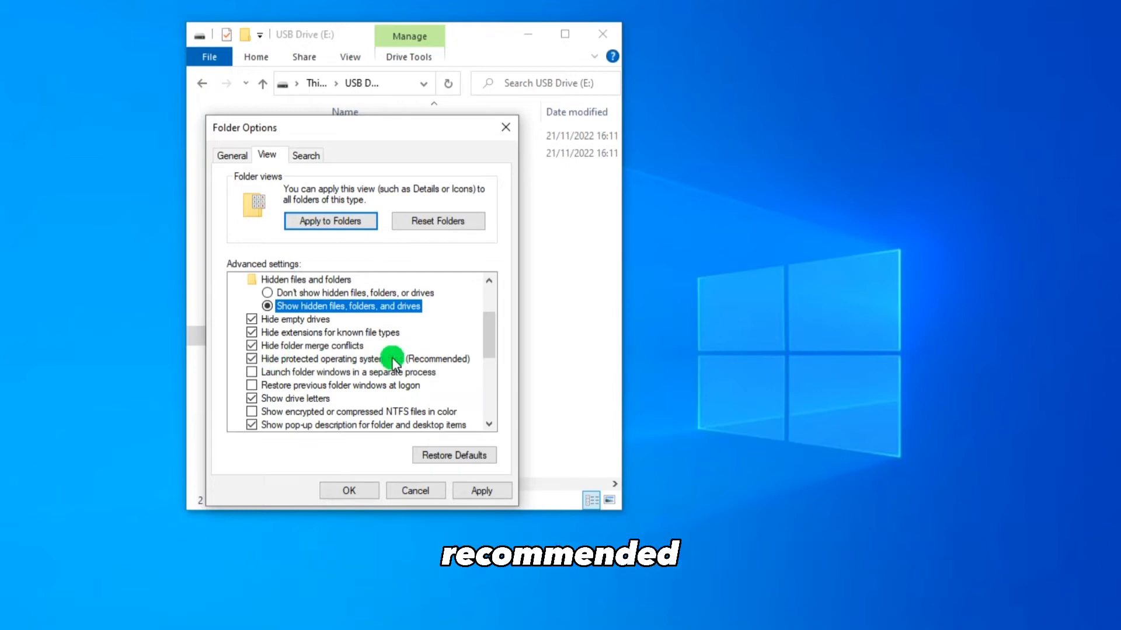
pyautogui.click(251, 359)
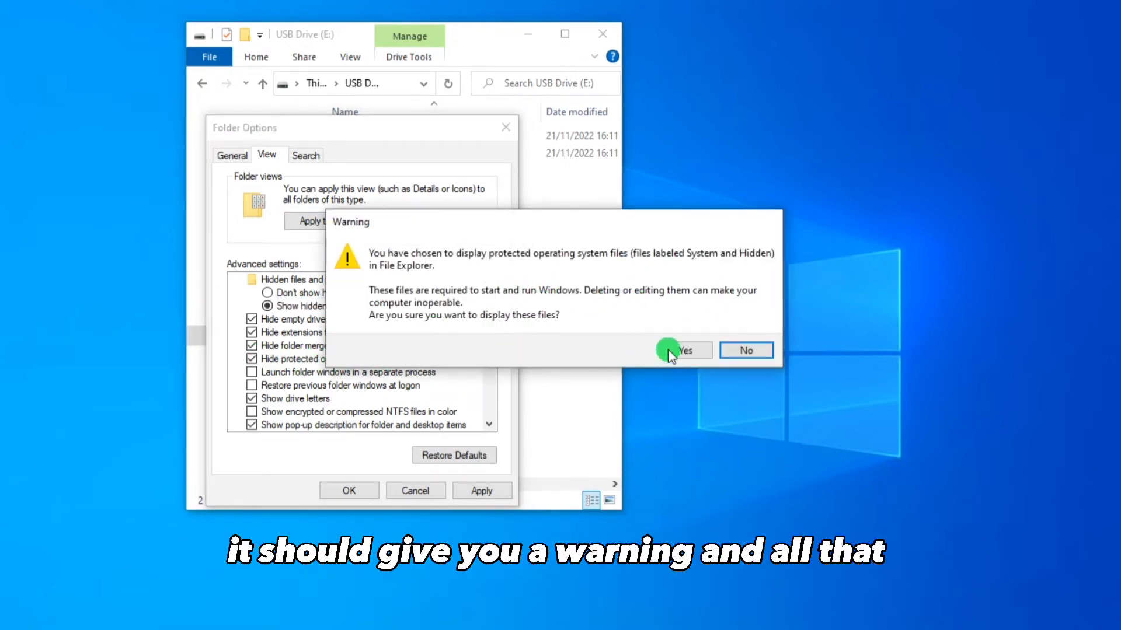
pyautogui.click(693, 353)
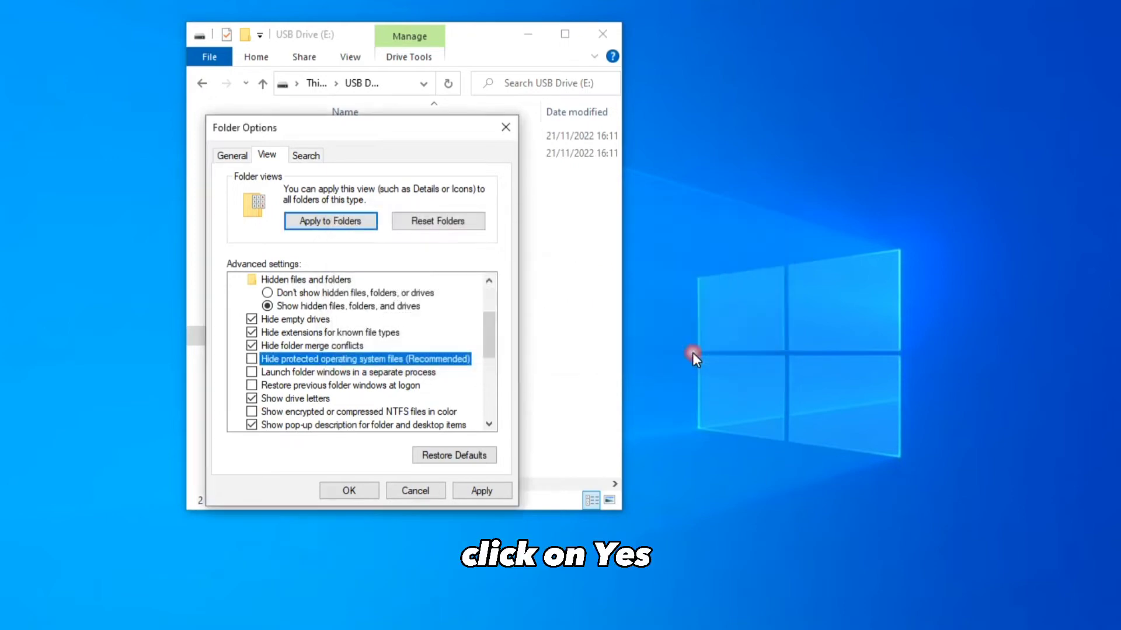
pyautogui.click(479, 491)
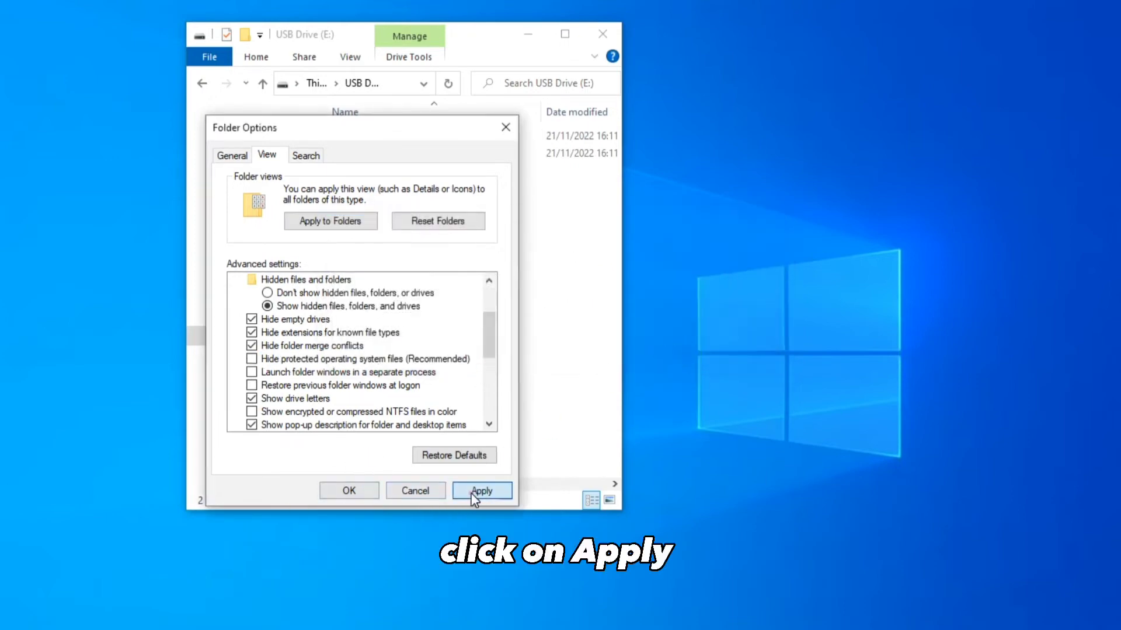
pyautogui.click(361, 495)
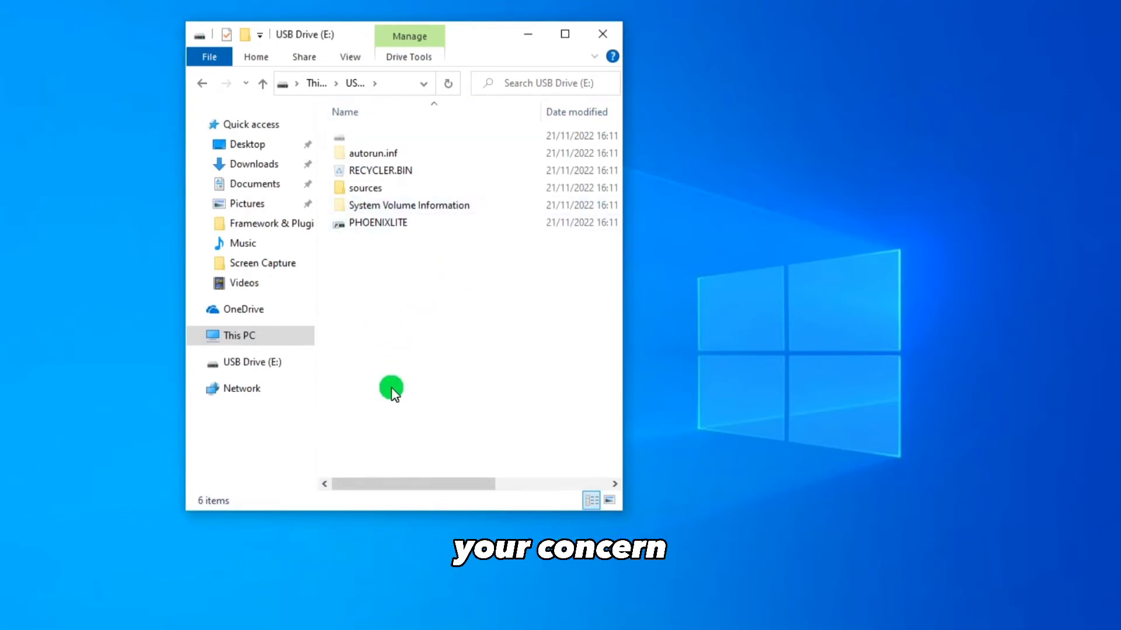
# Step: Open the unnamed hidden folder on USB Drive (E:) to access the original files
pyautogui.doubleClick(350, 135)
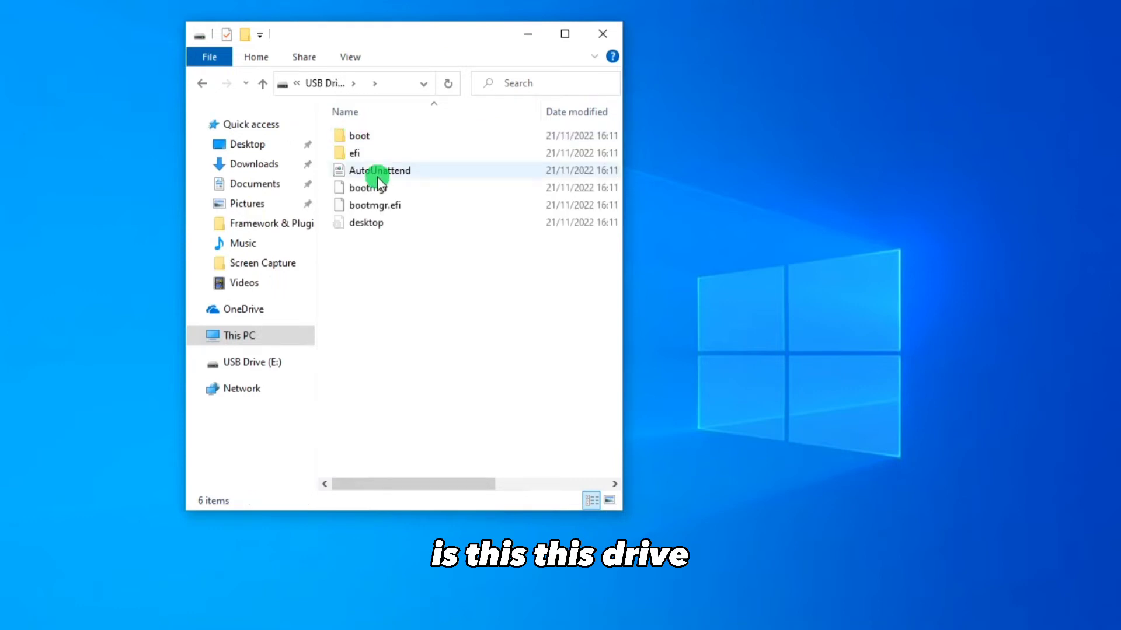
pyautogui.click(325, 83)
pyautogui.click(341, 136)
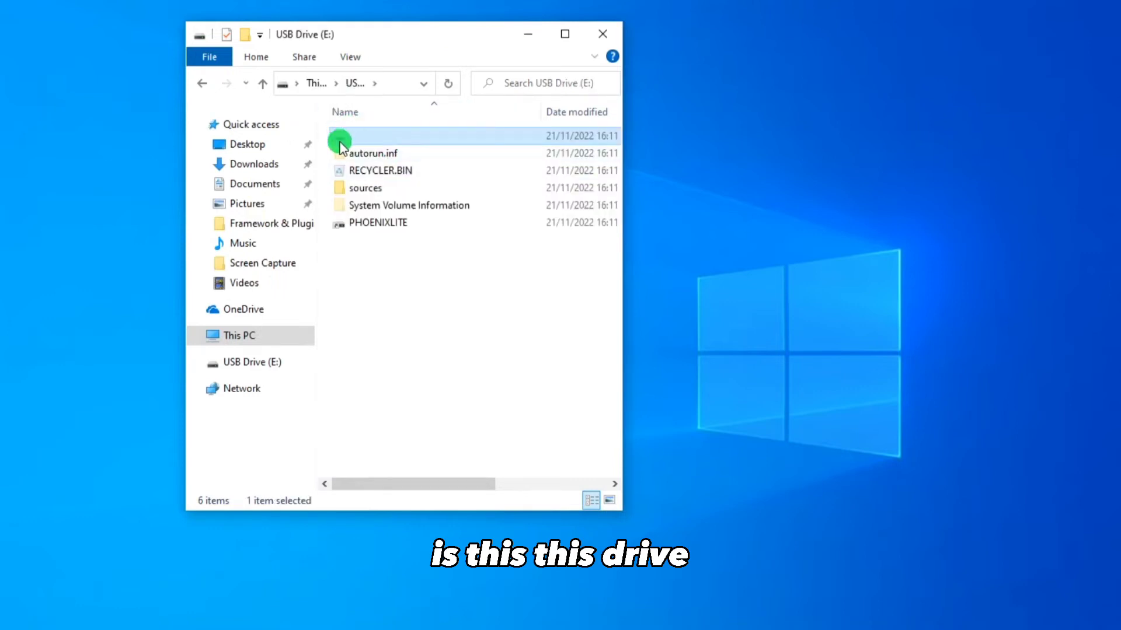
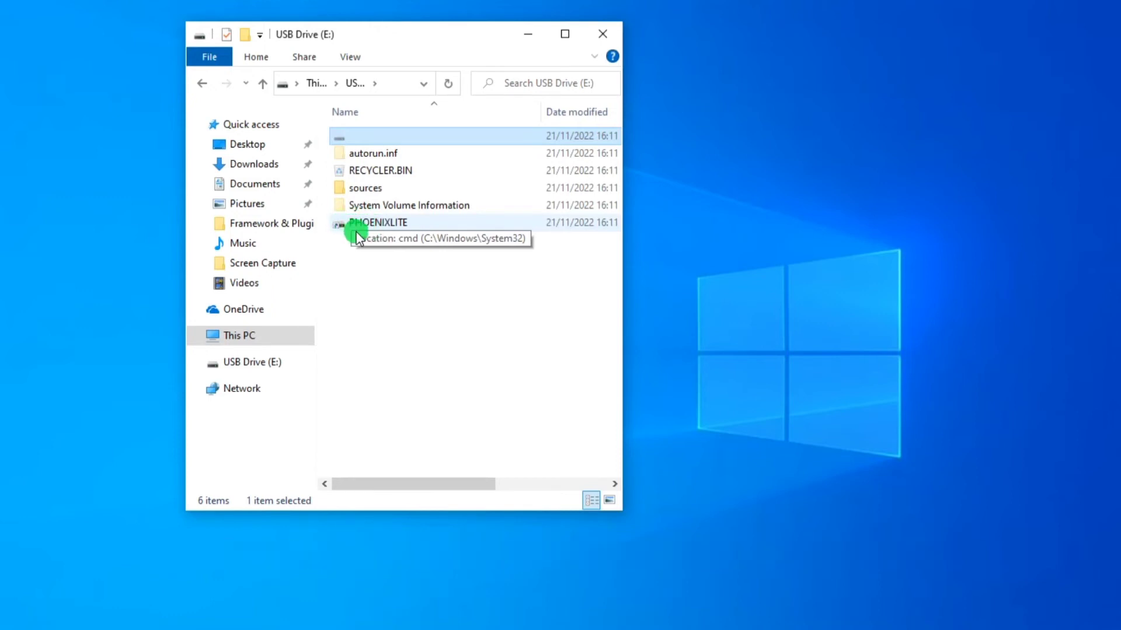
pyautogui.doubleClick(361, 135)
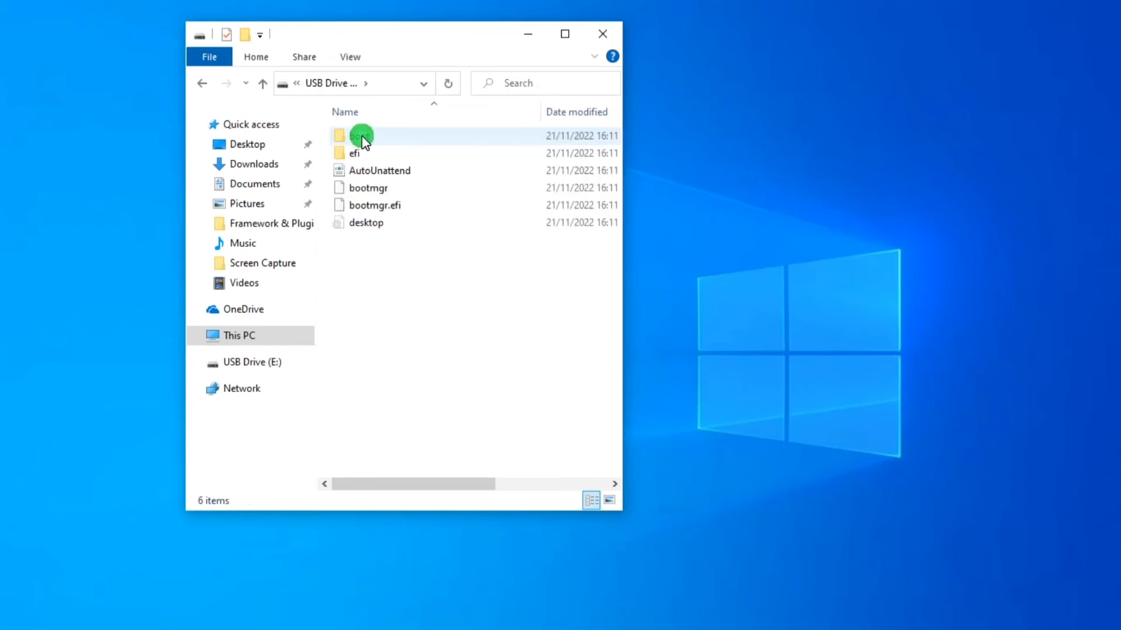
pyautogui.moveTo(374, 232); pyautogui.dragTo(363, 135)
pyautogui.click(402, 304)
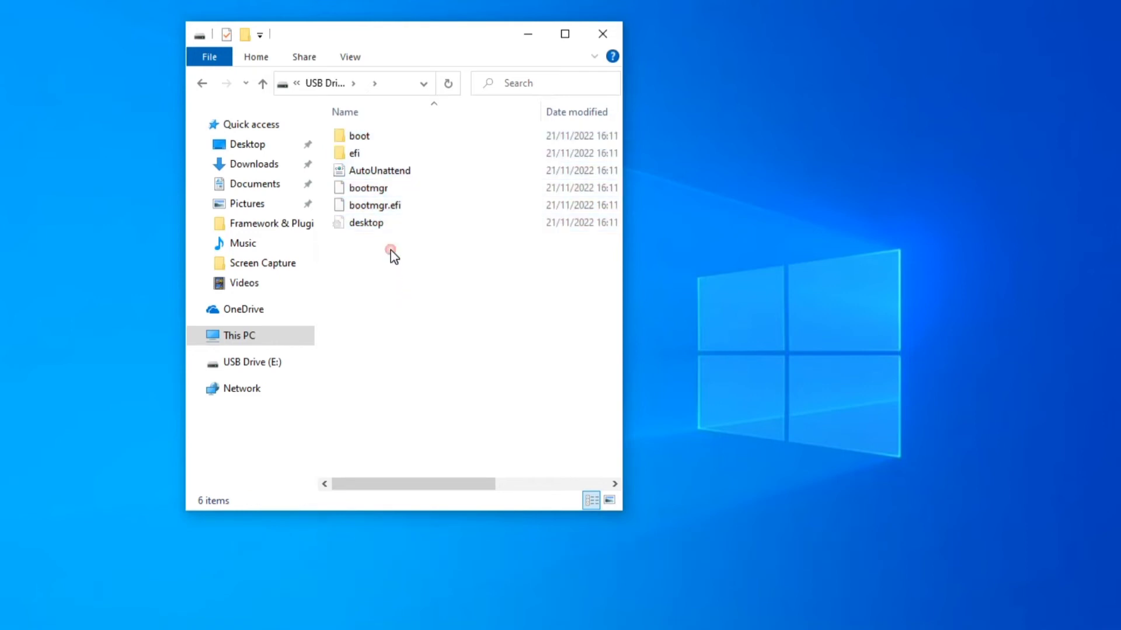
# Step: Delete the desktop file from the unnamed folder and select all the remaining files and folders
pyautogui.click(375, 220)
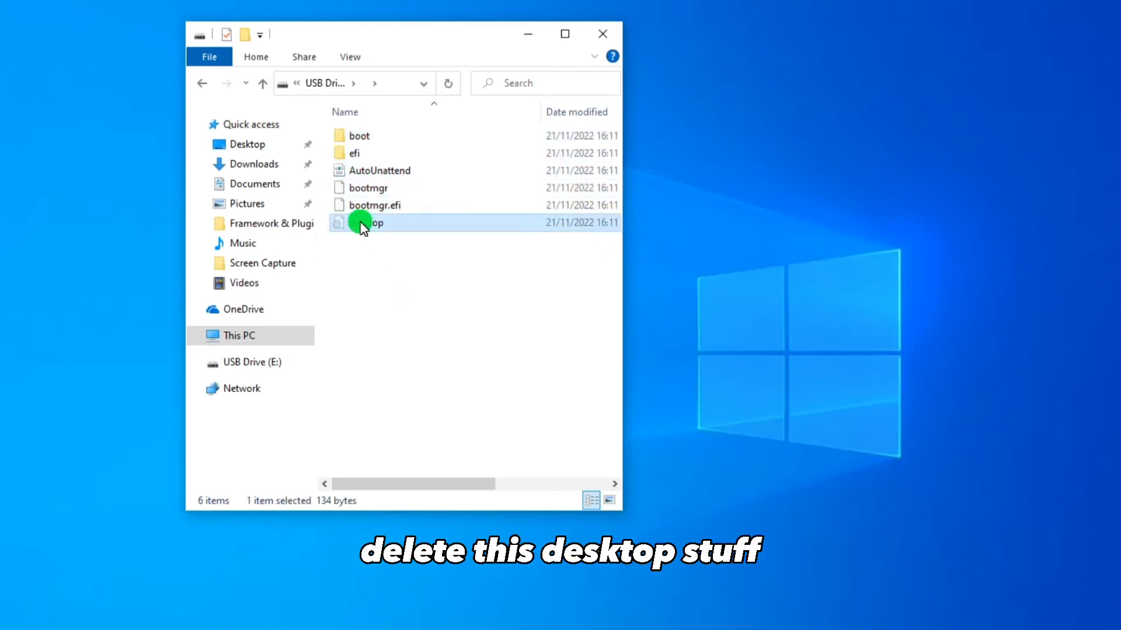
pyautogui.rightClick(361, 227)
pyautogui.click(415, 559)
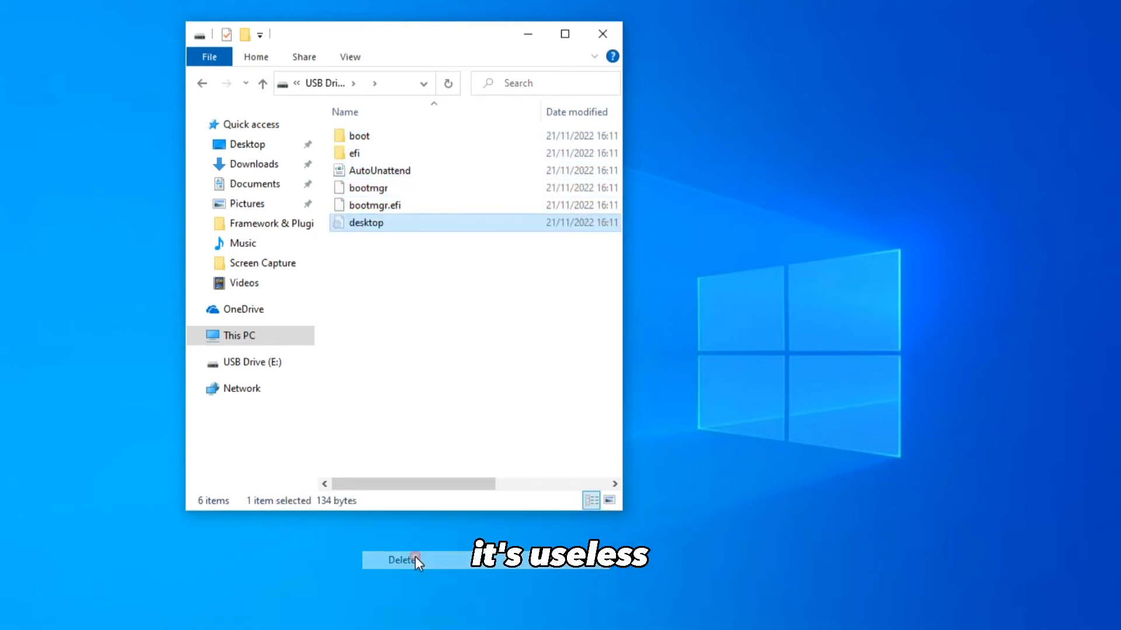
pyautogui.click(620, 391)
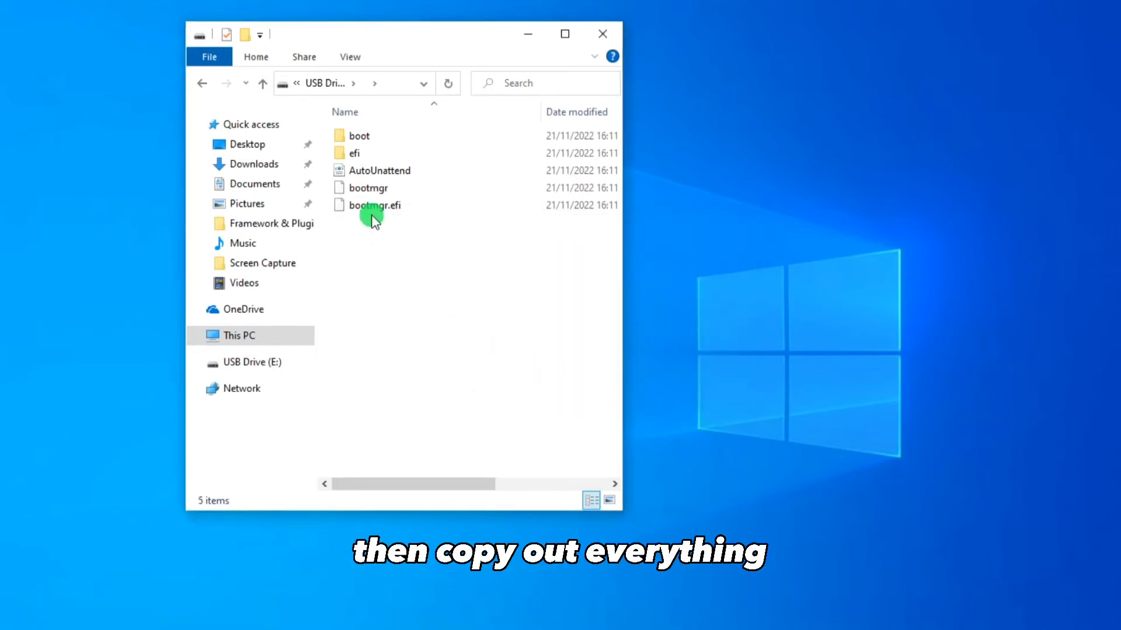
pyautogui.moveTo(403, 230); pyautogui.dragTo(400, 135)
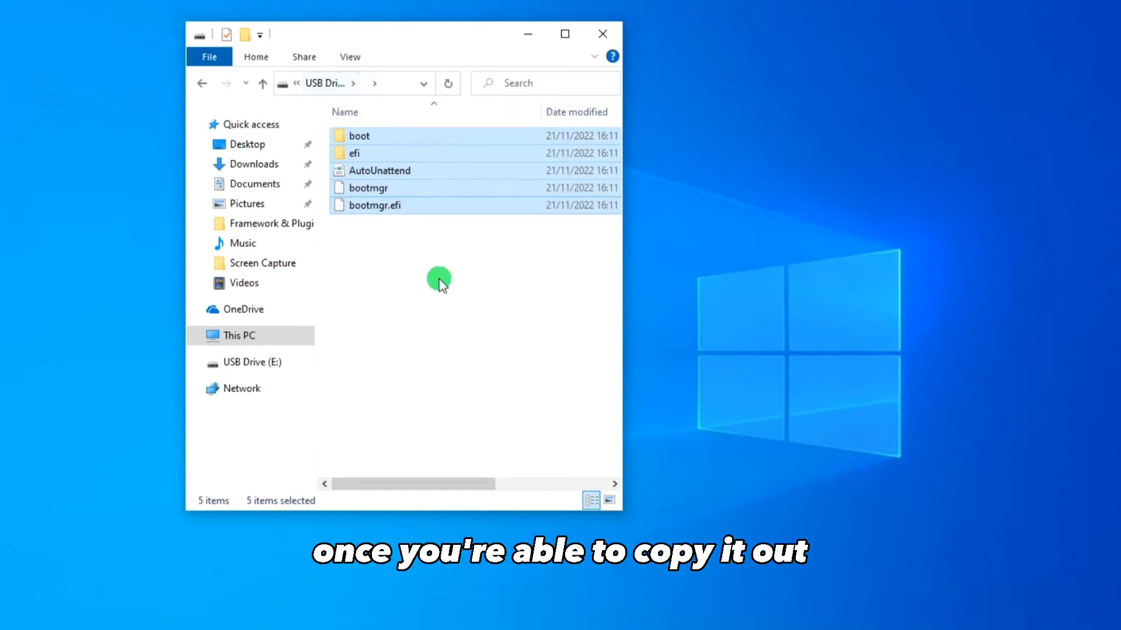
# Step: Return to the root of USB Drive (E:) and permanently delete autorun.inf, sources and the PHOENIXLITE shortcut, approving the system file removal
pyautogui.click(325, 82)
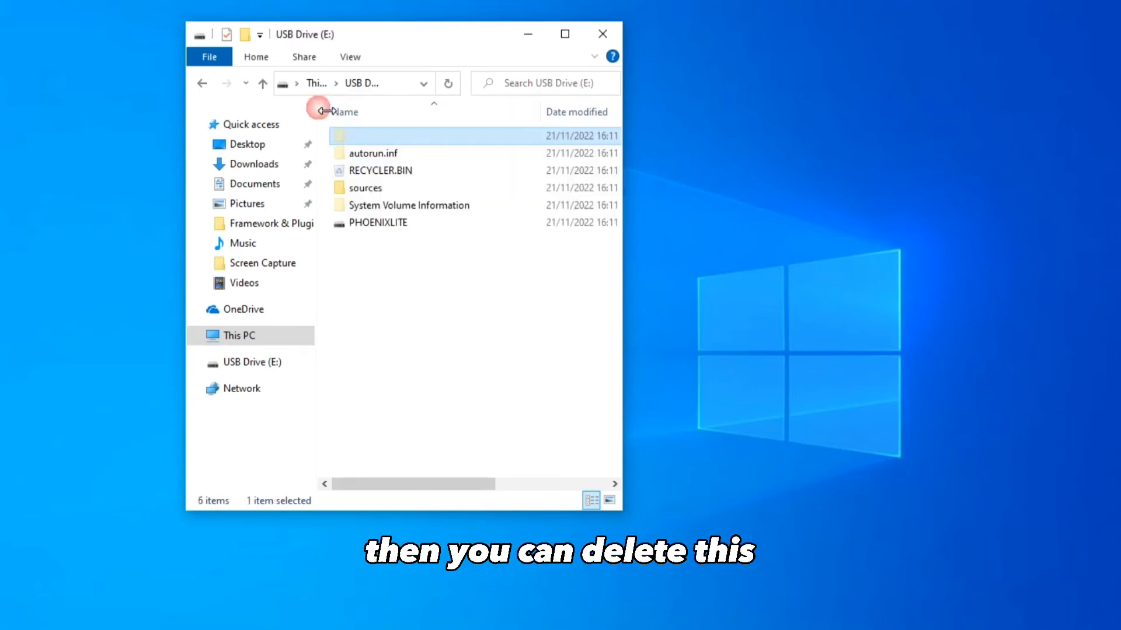
pyautogui.click(397, 228)
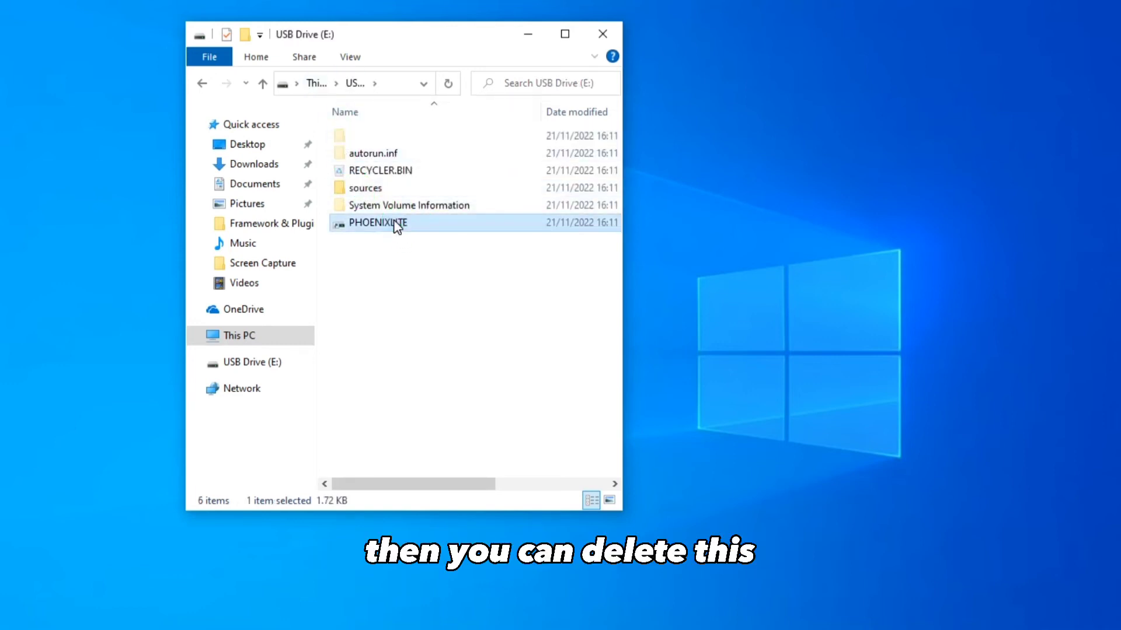
pyautogui.keyDown('ctrl'); pyautogui.click(395, 155); pyautogui.keyUp('ctrl')
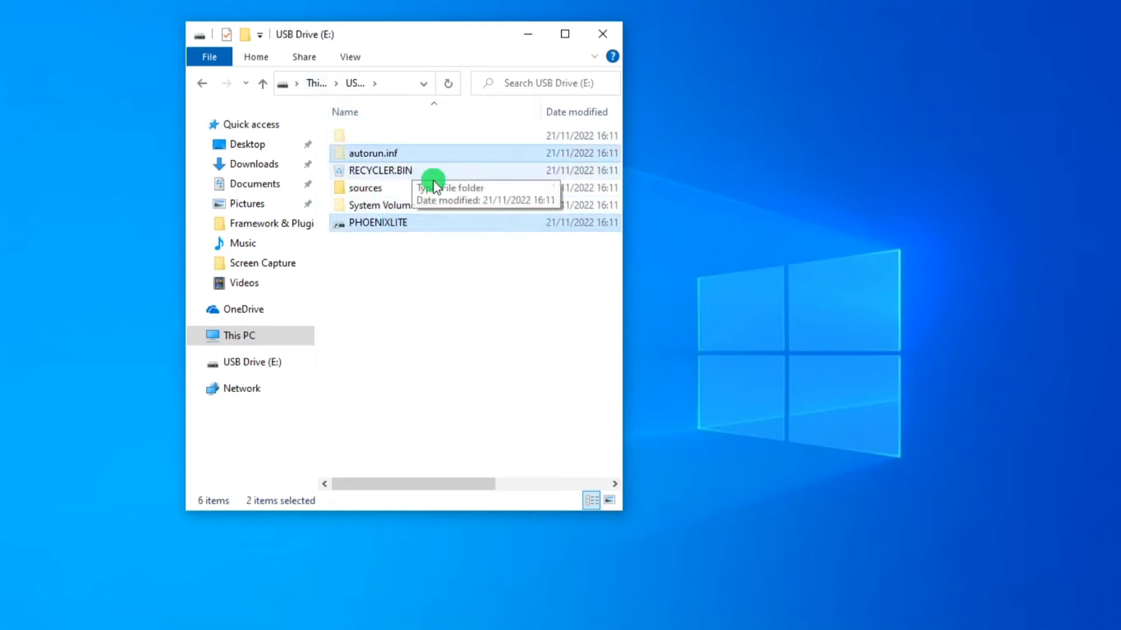
pyautogui.keyDown('ctrl'); pyautogui.click(374, 188); pyautogui.keyUp('ctrl')
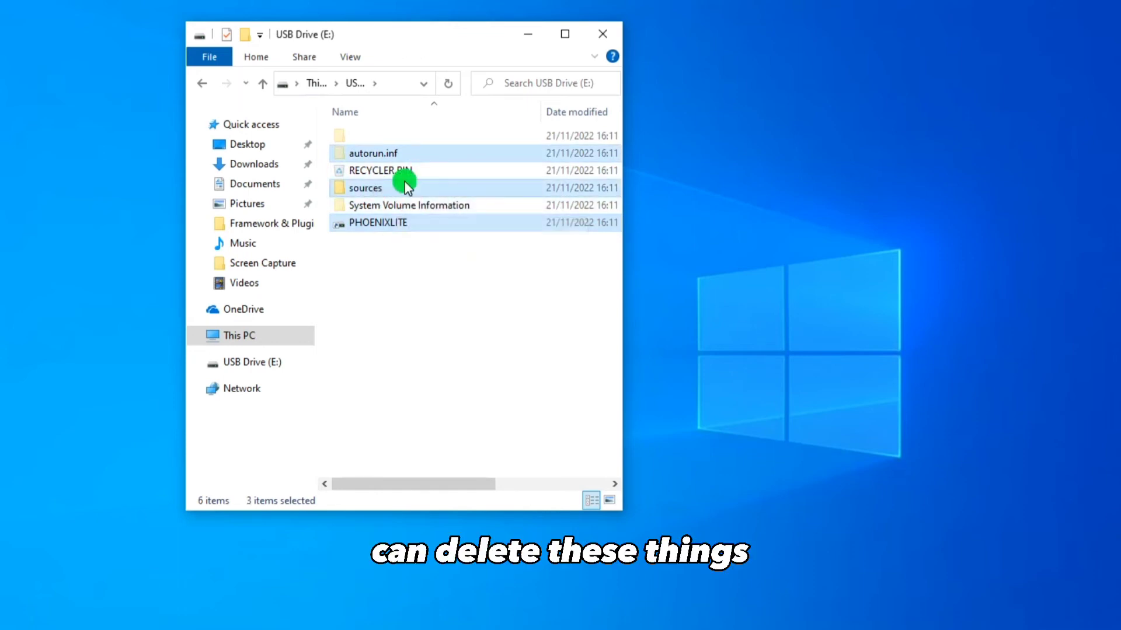
pyautogui.rightClick(405, 185)
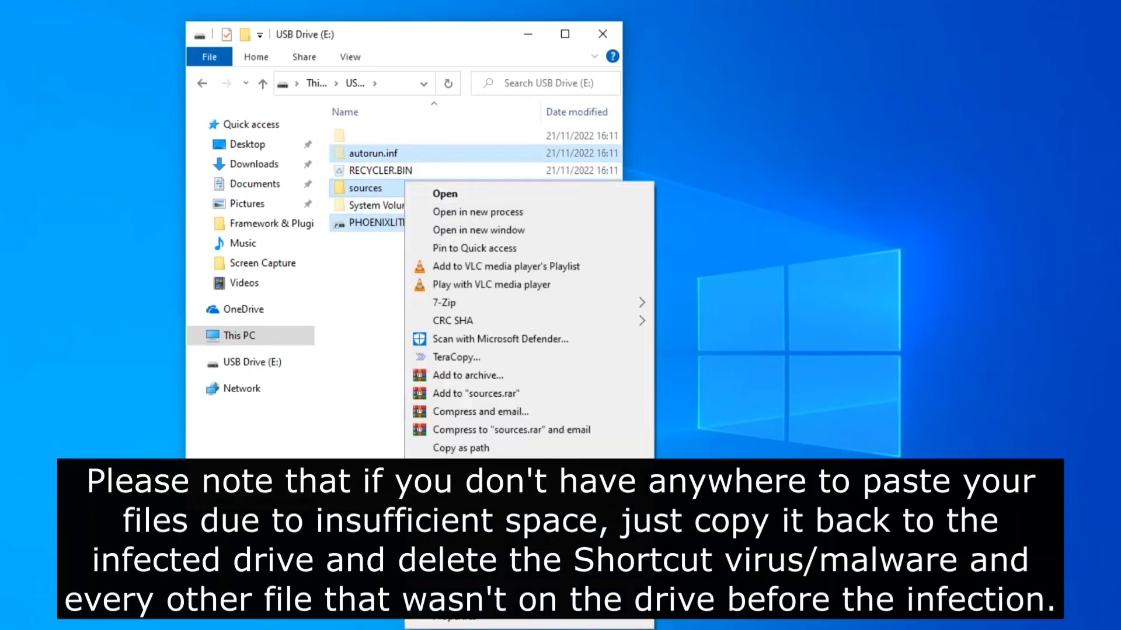
pyautogui.press('d')
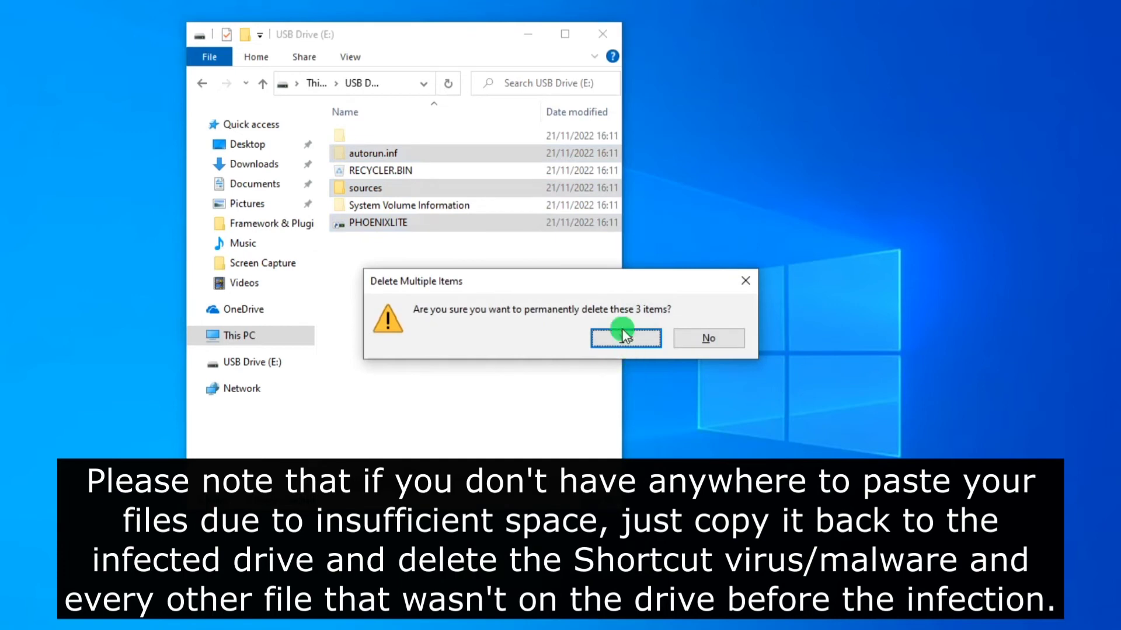
pyautogui.click(623, 337)
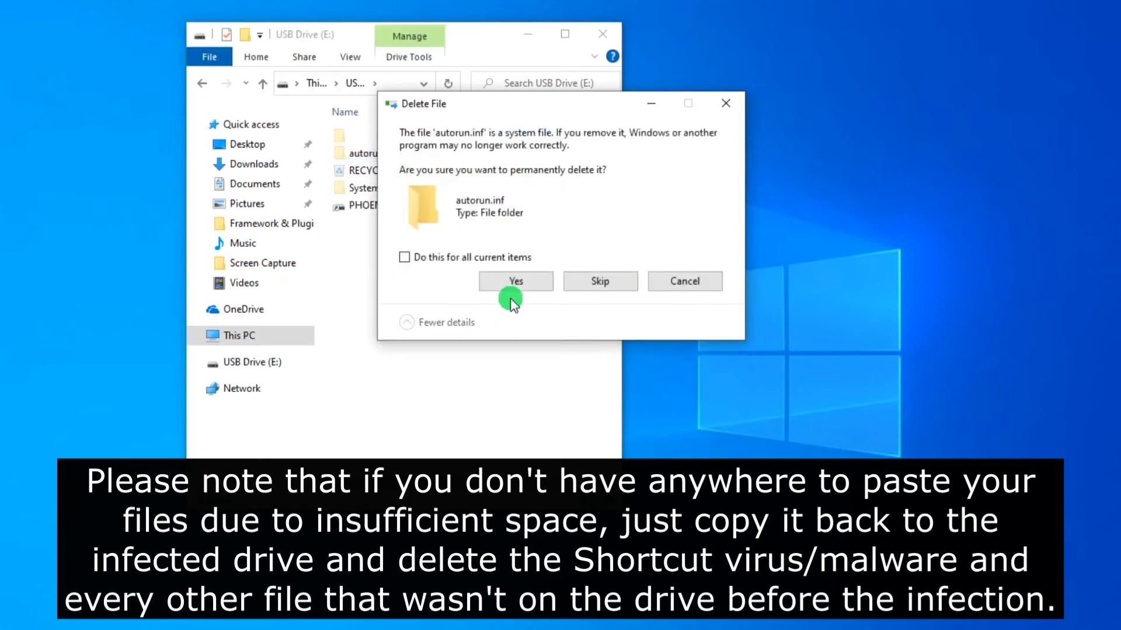
pyautogui.click(461, 258)
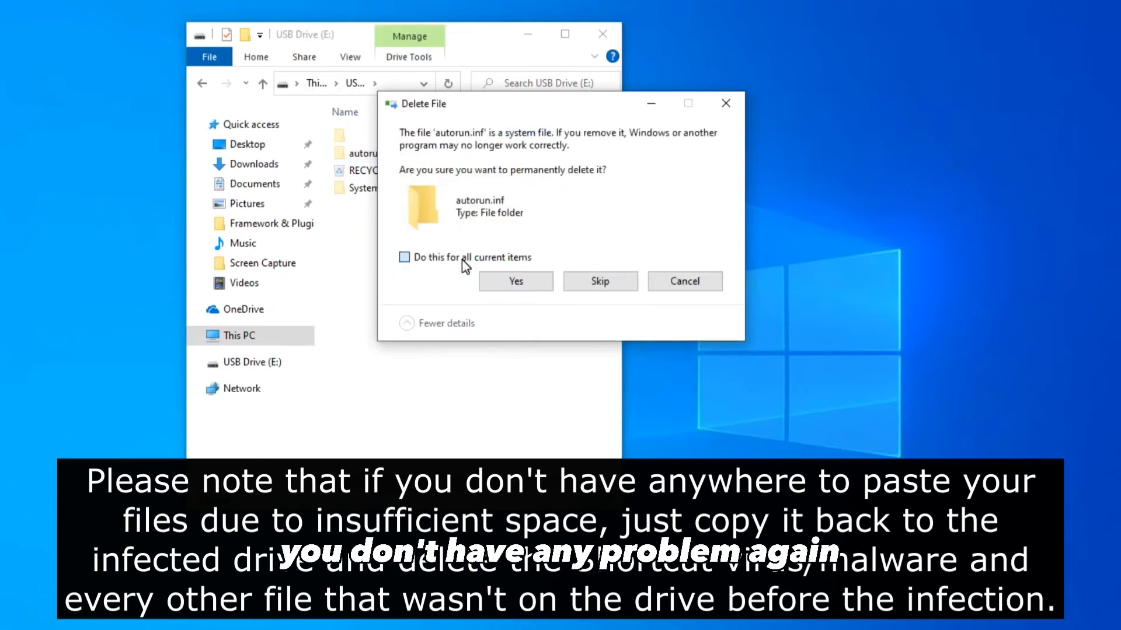
pyautogui.click(510, 281)
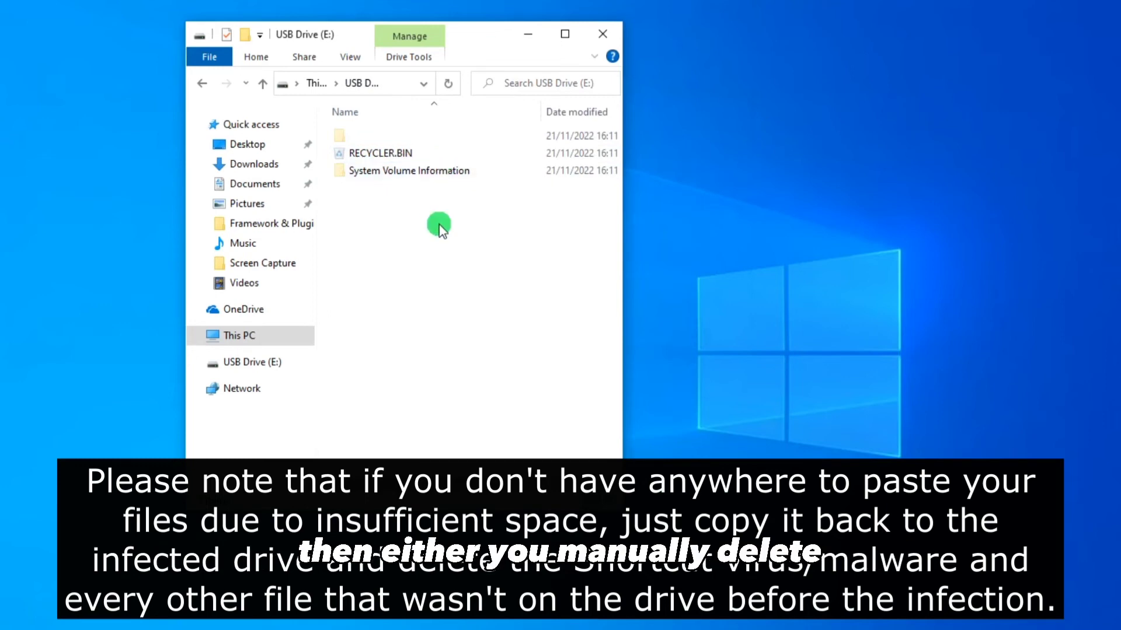
# Step: Open the format settings for USB Drive (E:) from This PC and restore the device defaults
pyautogui.click(260, 342)
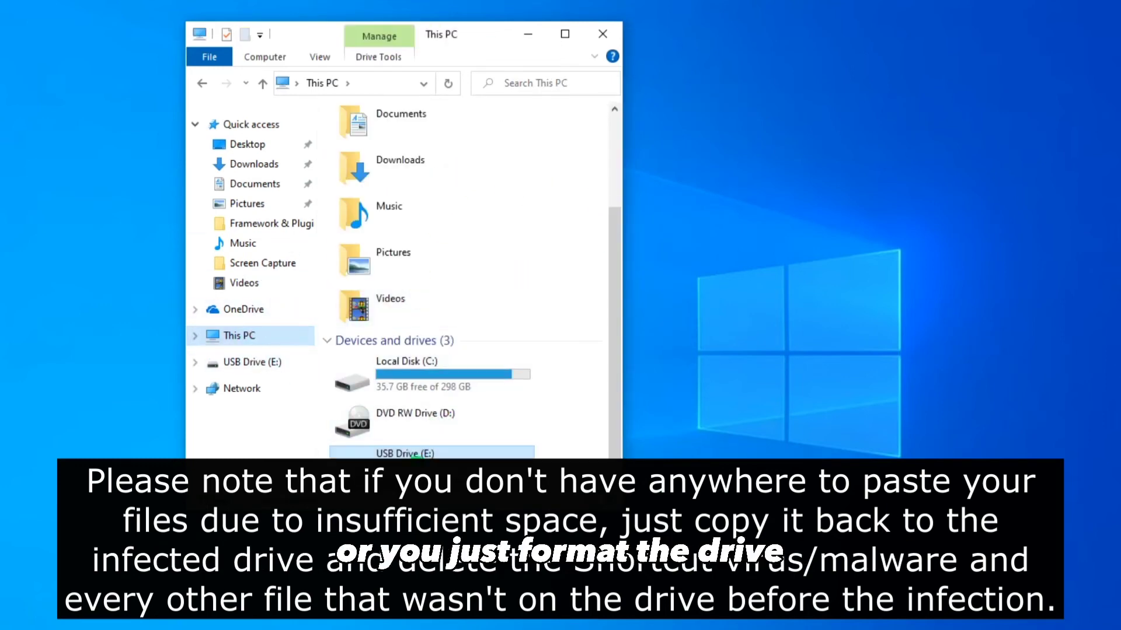
pyautogui.click(433, 458)
pyautogui.rightClick(422, 471)
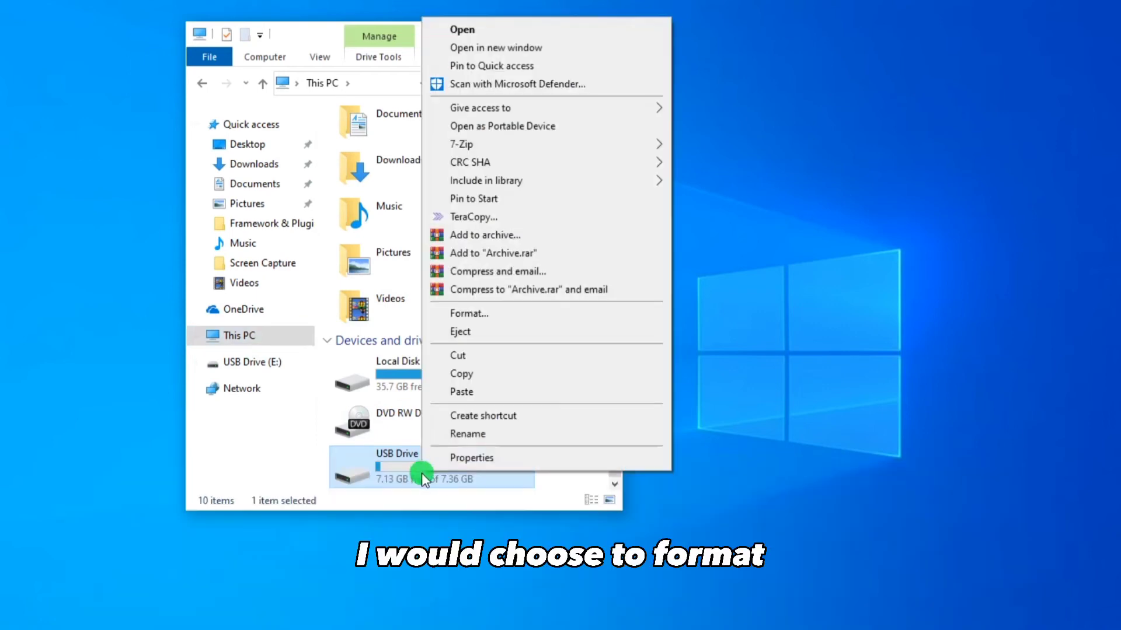
pyautogui.click(491, 312)
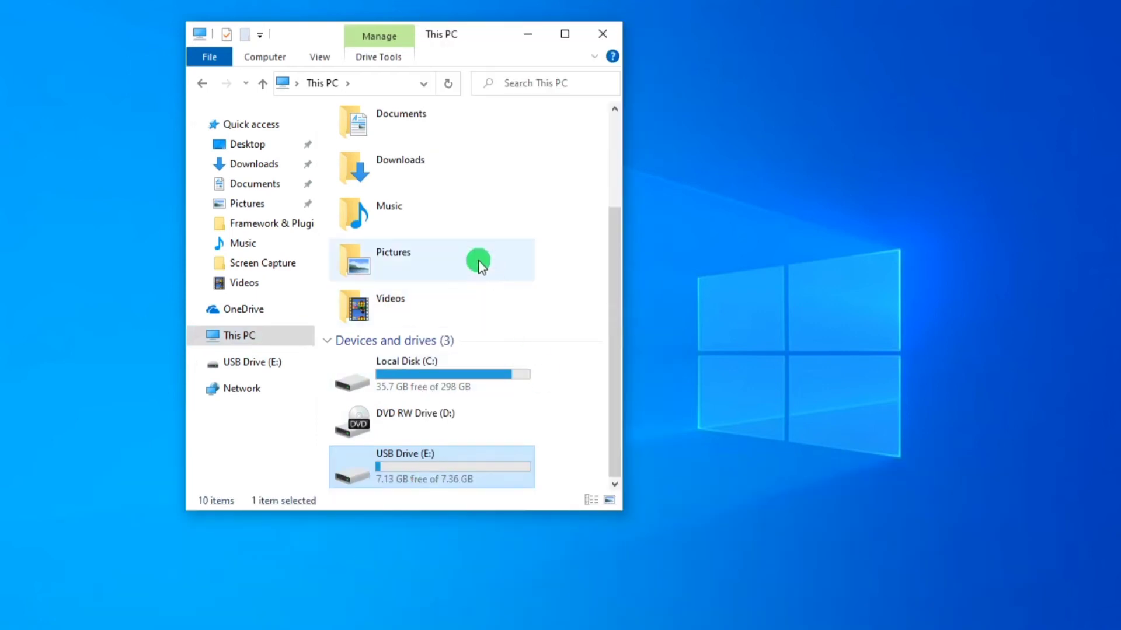
pyautogui.click(348, 365)
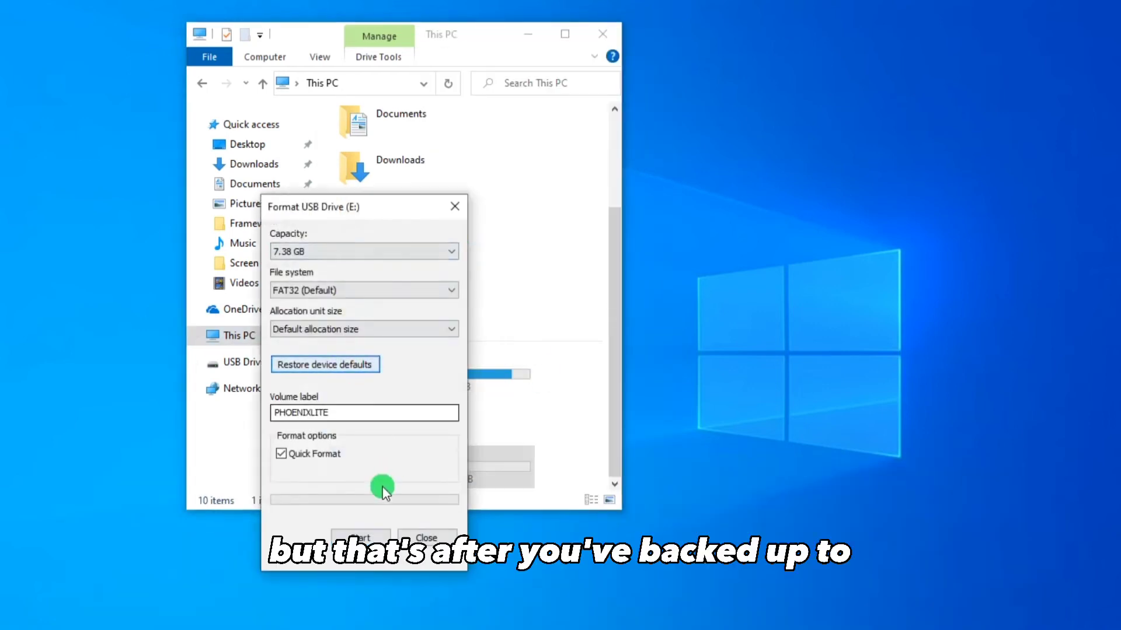
# Step: Quick-format USB Drive (E:) as FAT32 with the default allocation size, accept the data-erasure warning, and close the format settings
pyautogui.click(368, 537)
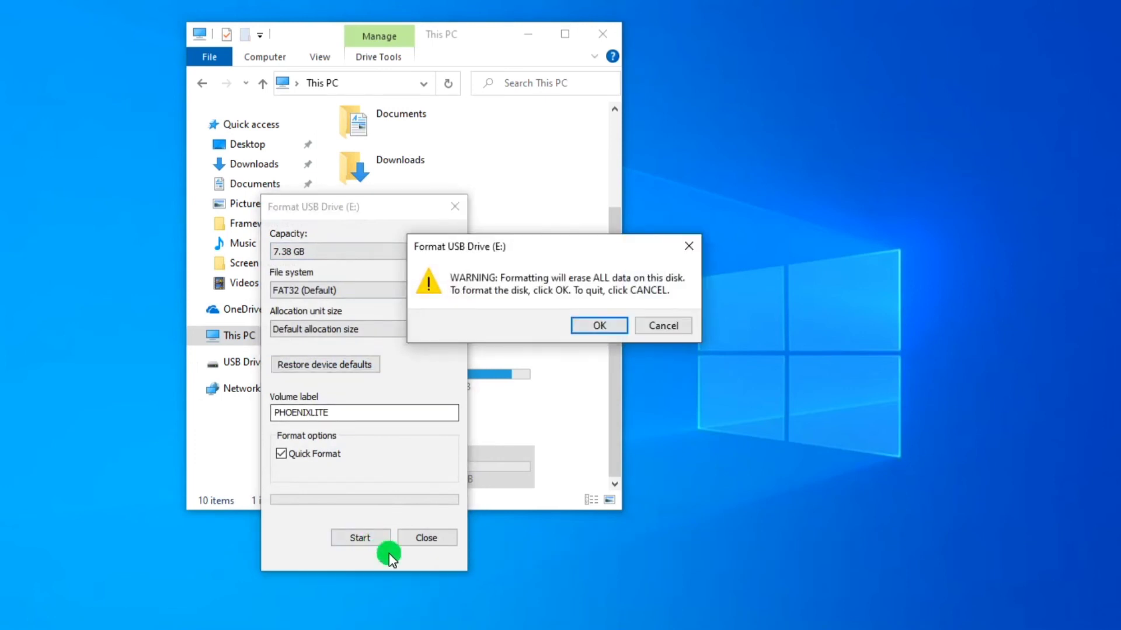
pyautogui.click(607, 327)
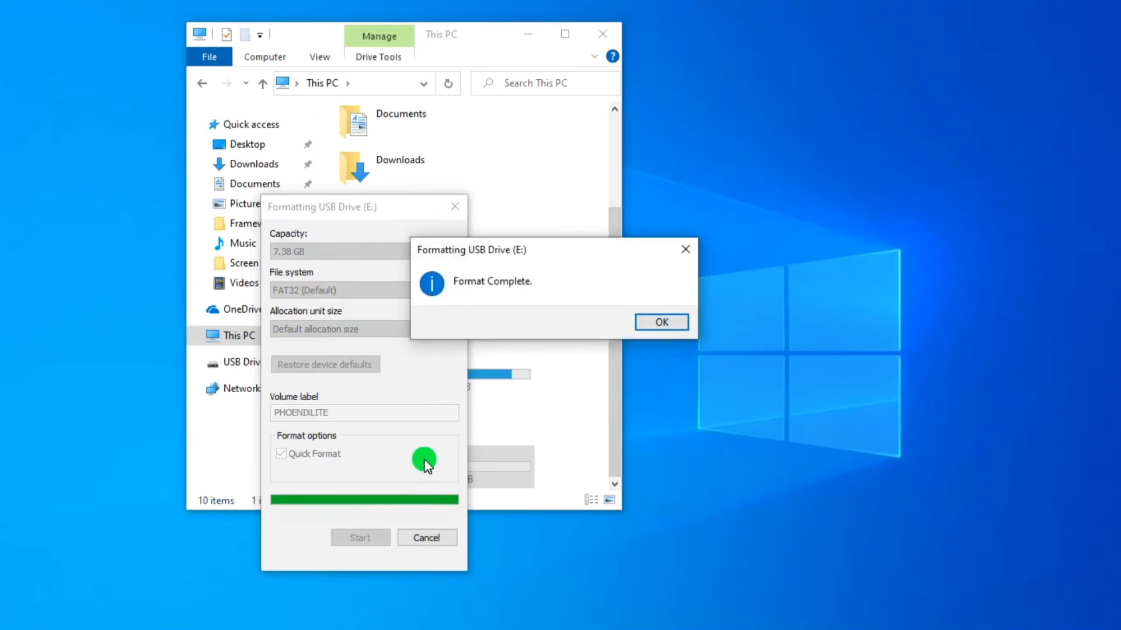
pyautogui.click(666, 323)
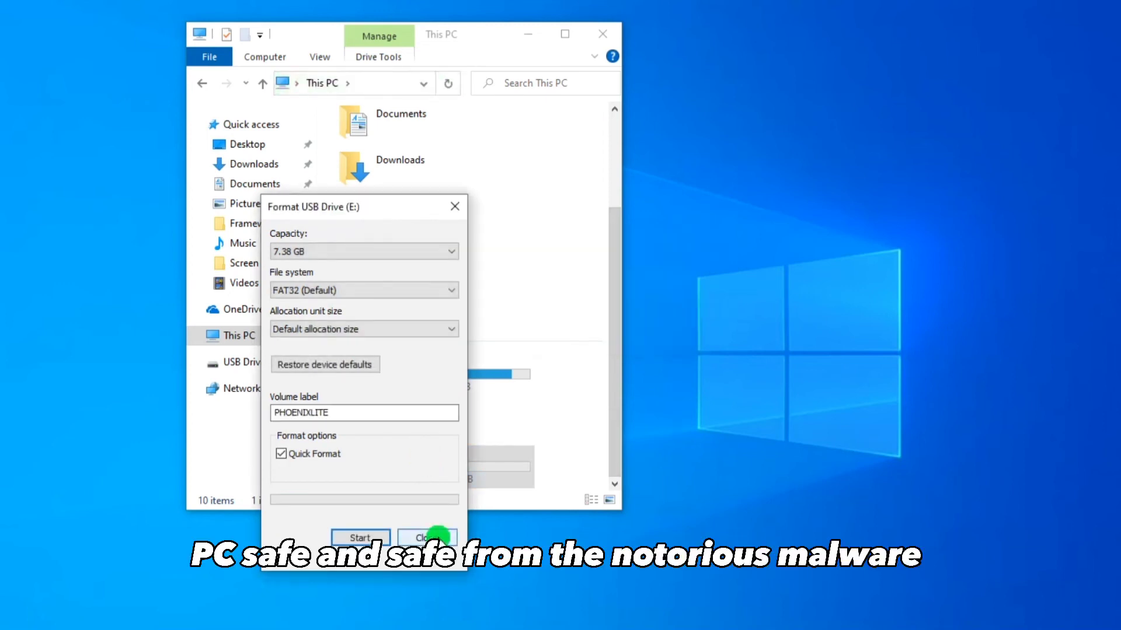
pyautogui.click(437, 536)
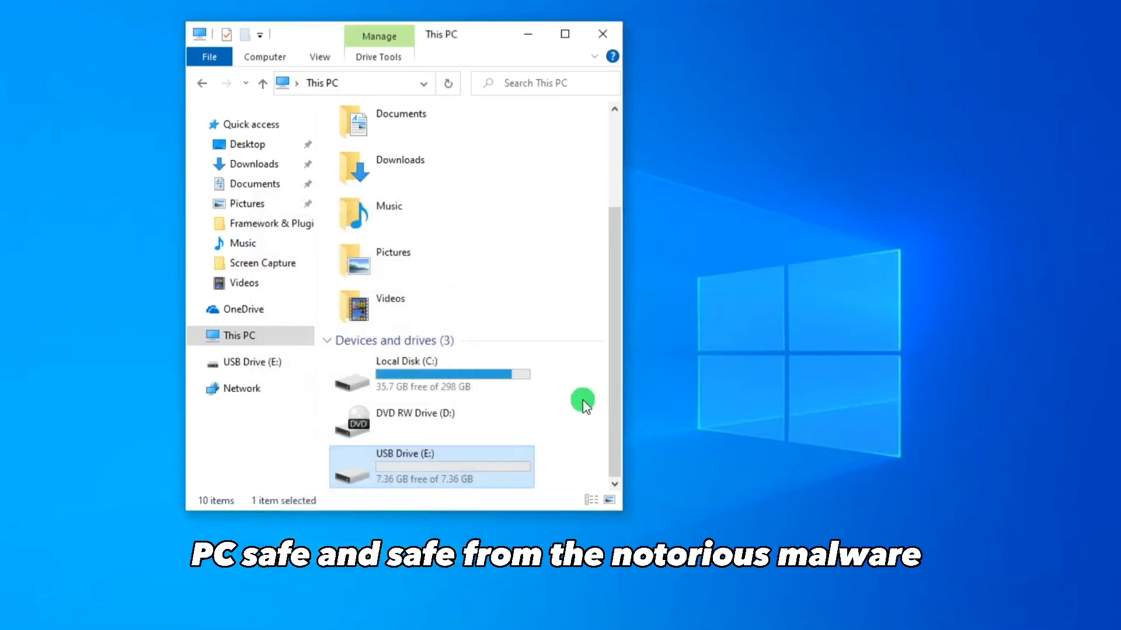